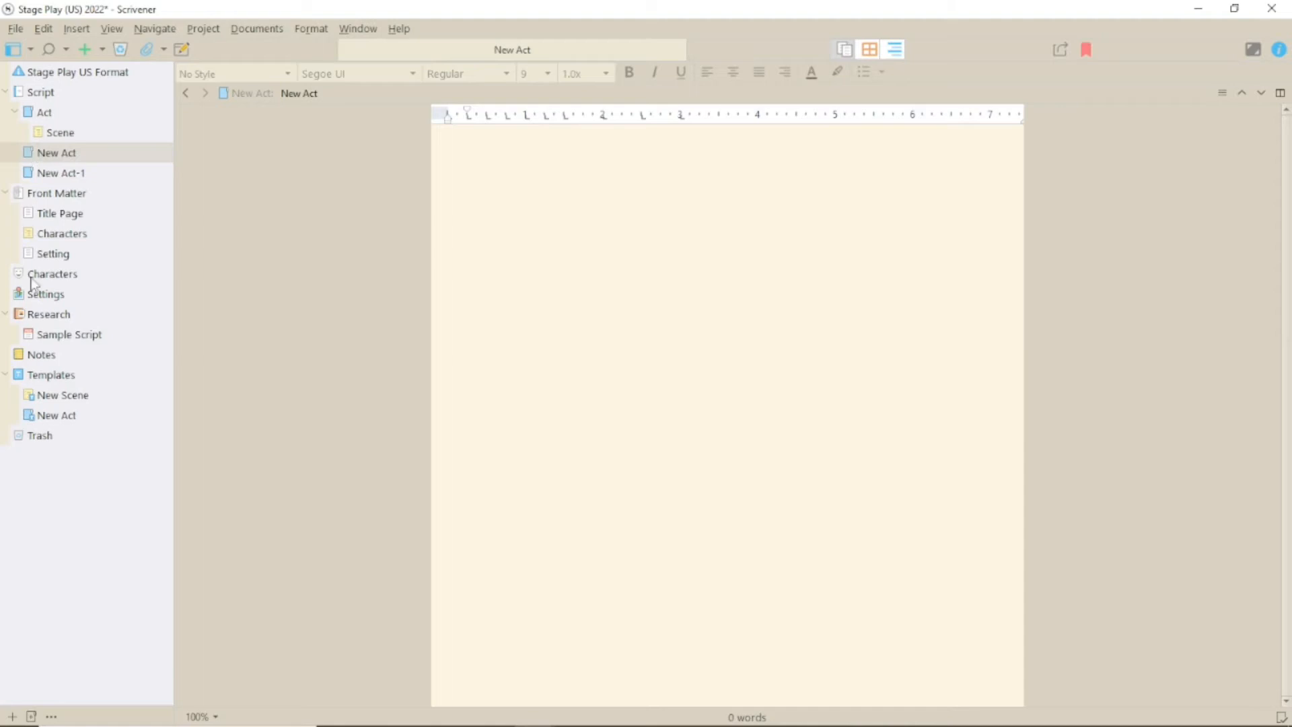
Add a New Scene under New Act, then view the New Act and New Scene templates
click(9, 717)
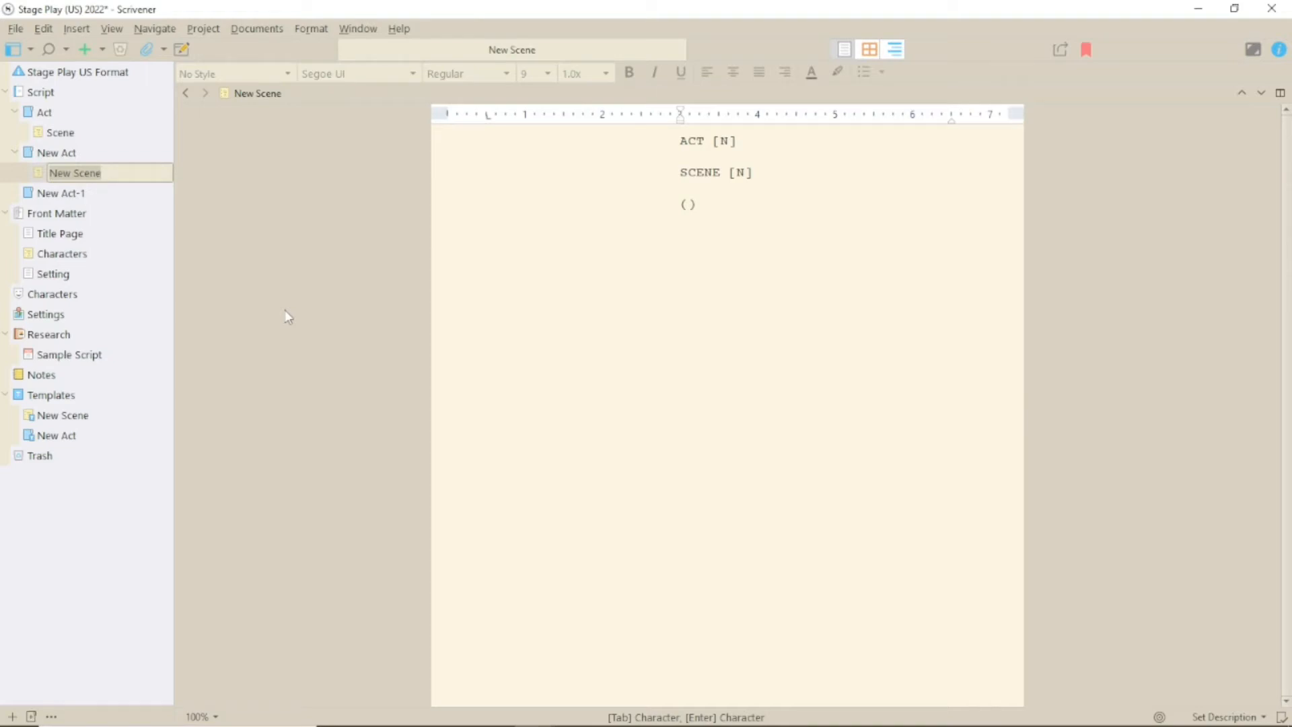
click(57, 435)
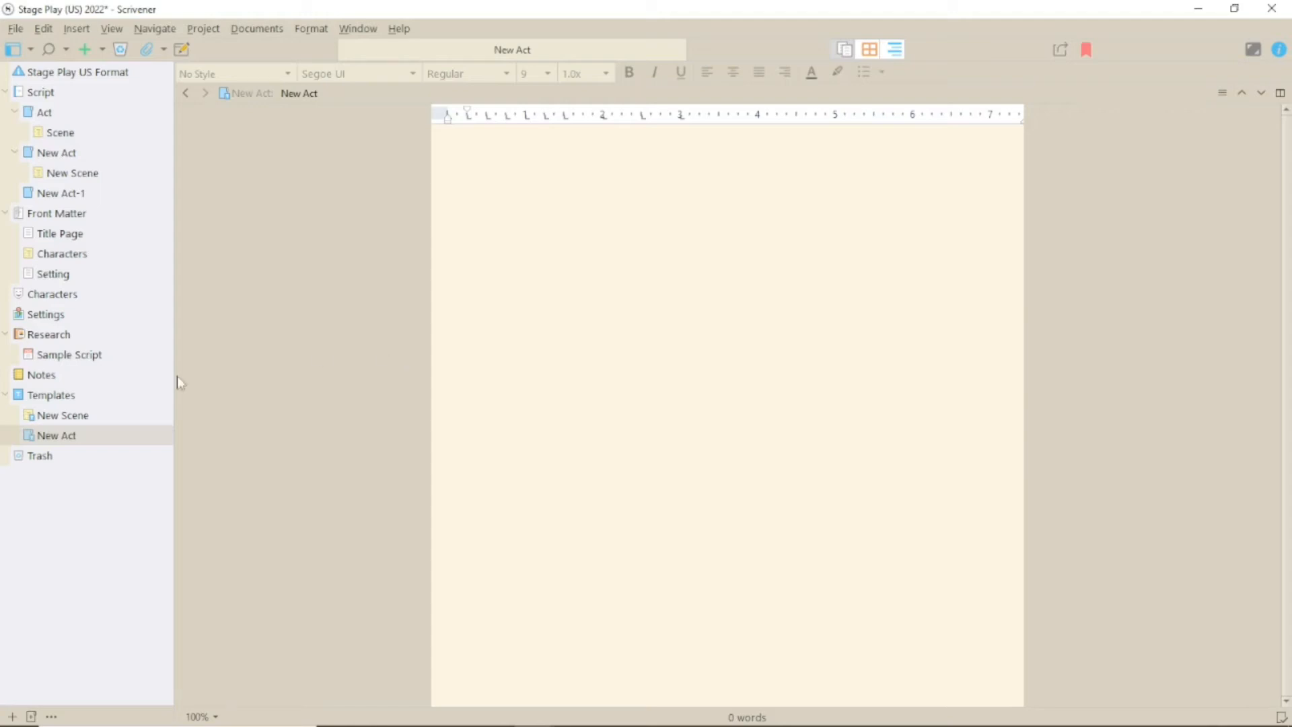
click(89, 417)
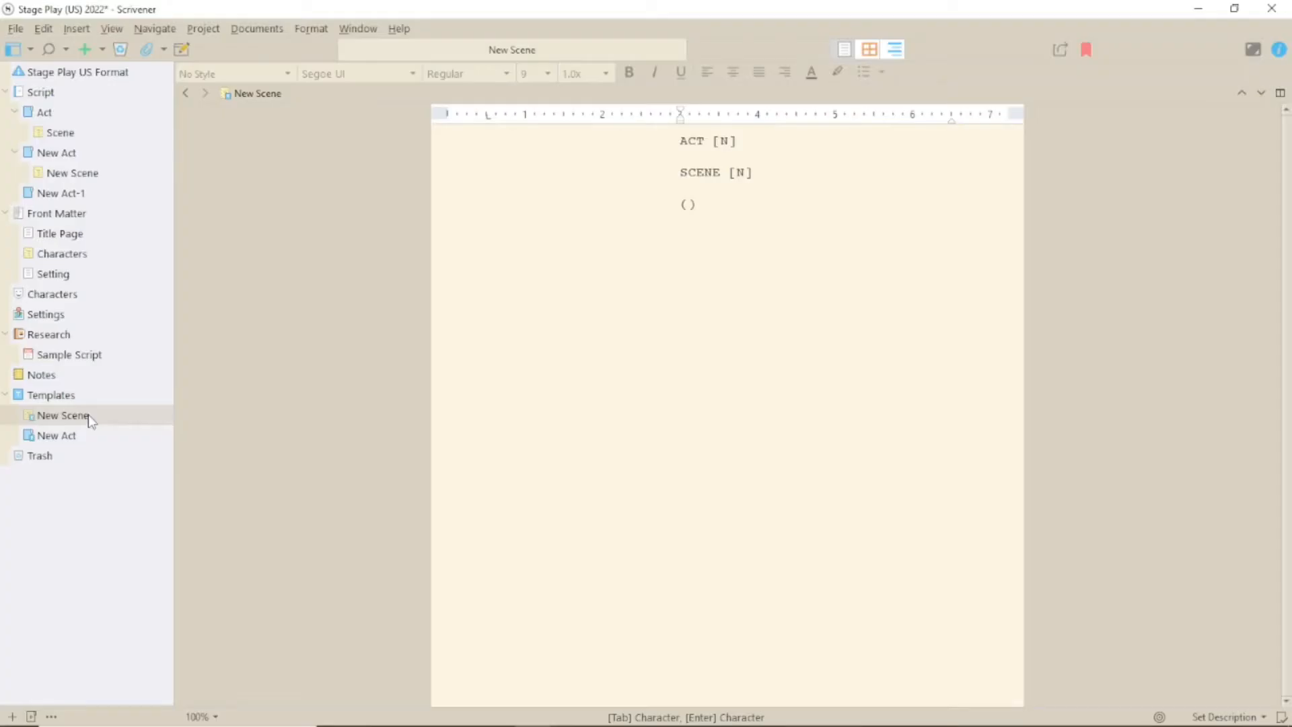
Append 'This is some character description that goes over one line.' in Characters, then view Setting
click(73, 239)
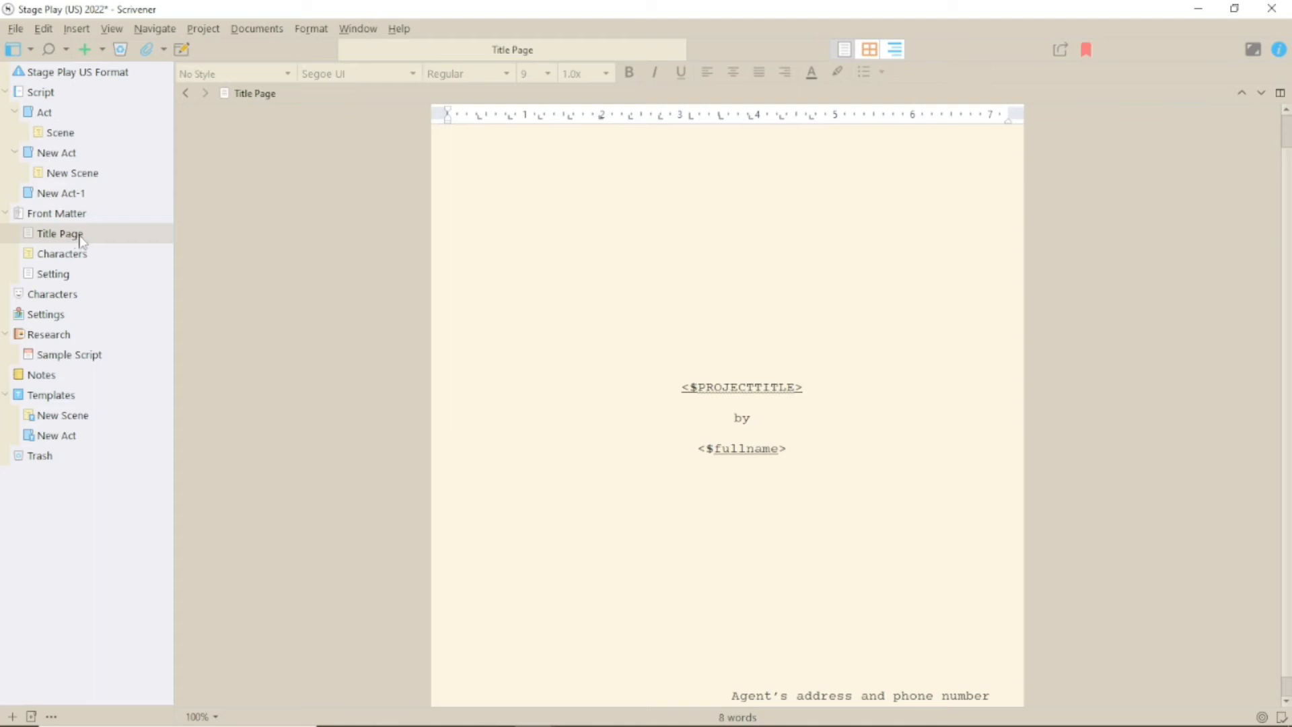
scroll(589, 414, down, 1)
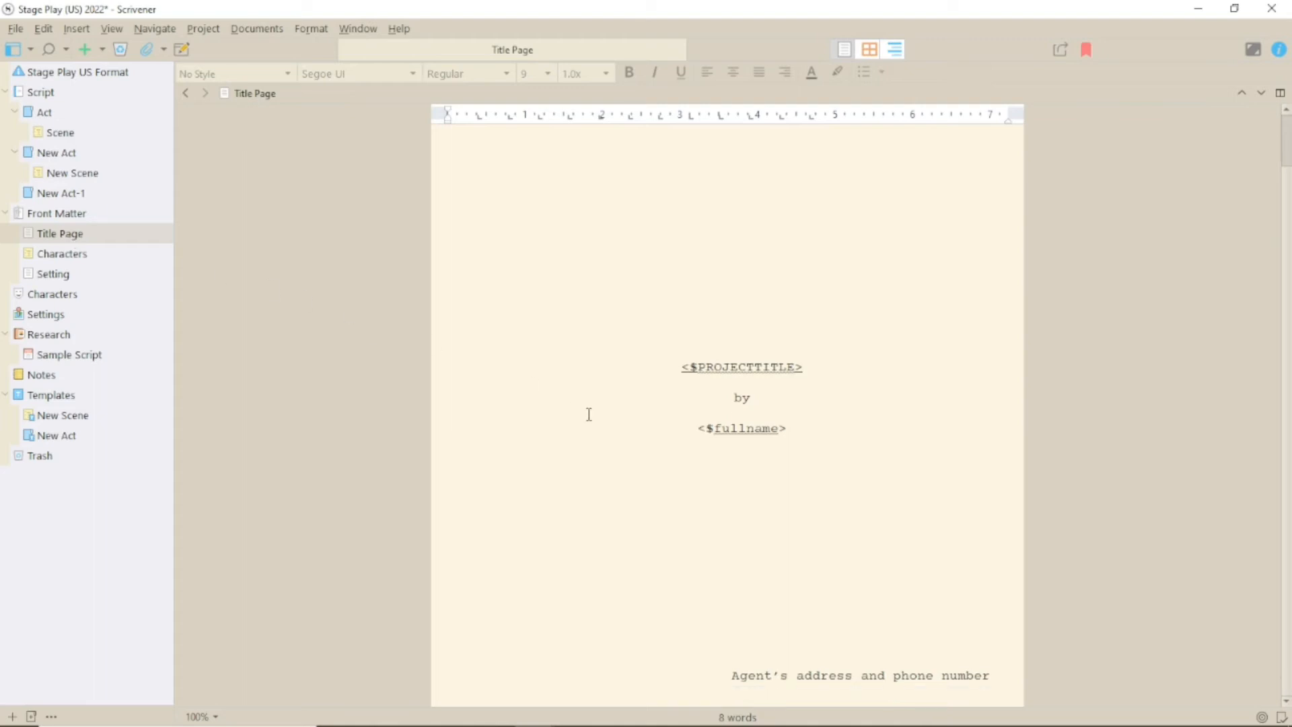
click(80, 257)
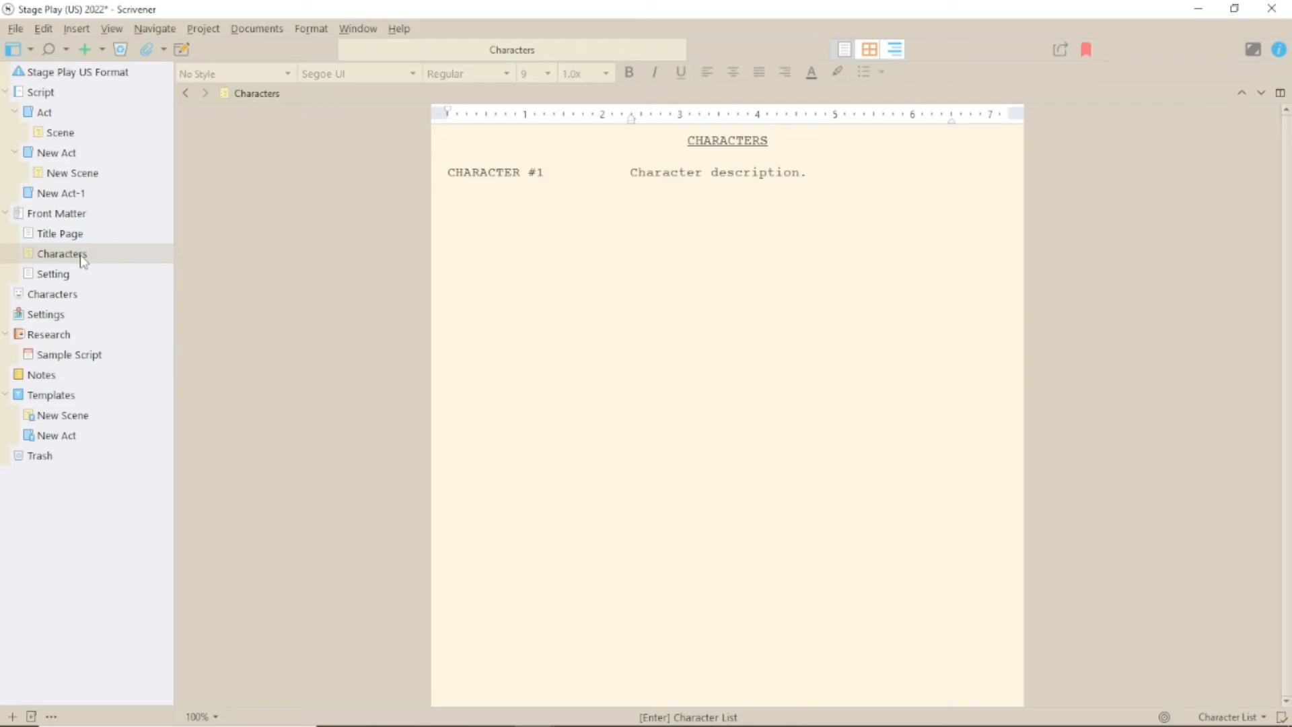
click(839, 176)
text(This i)
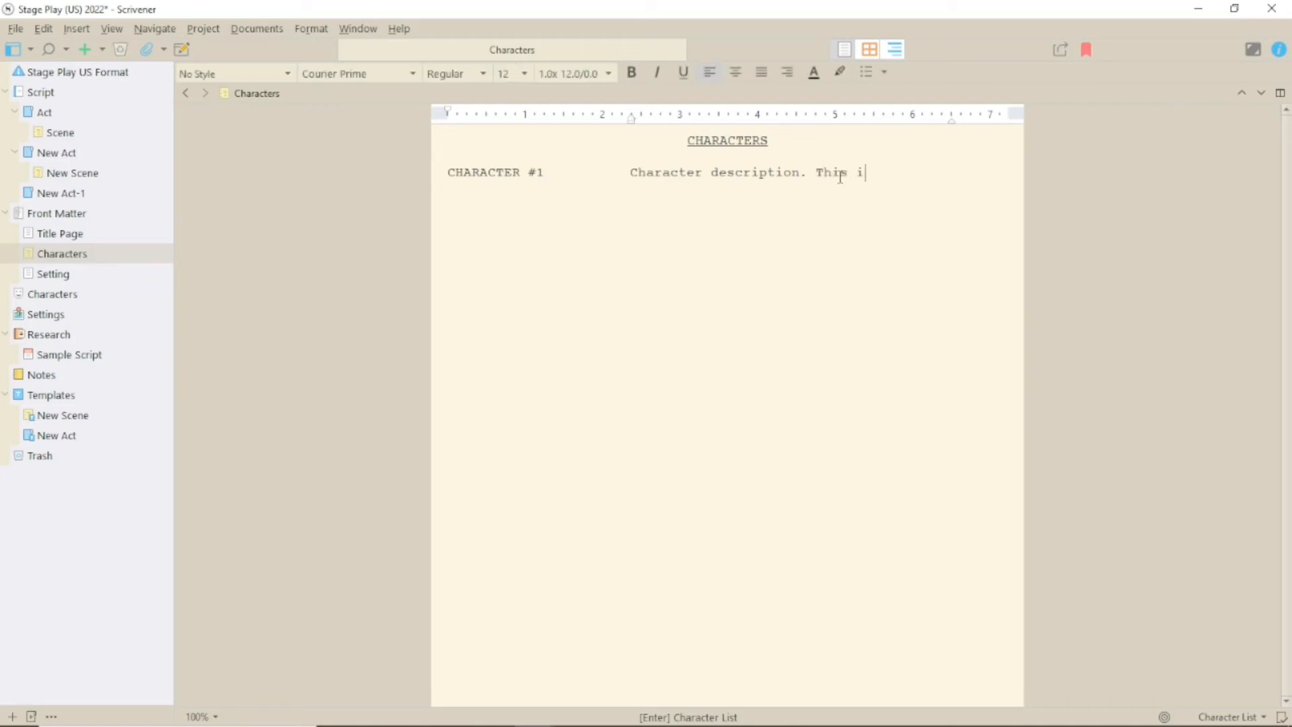
text(s some character description that goes over one line.)
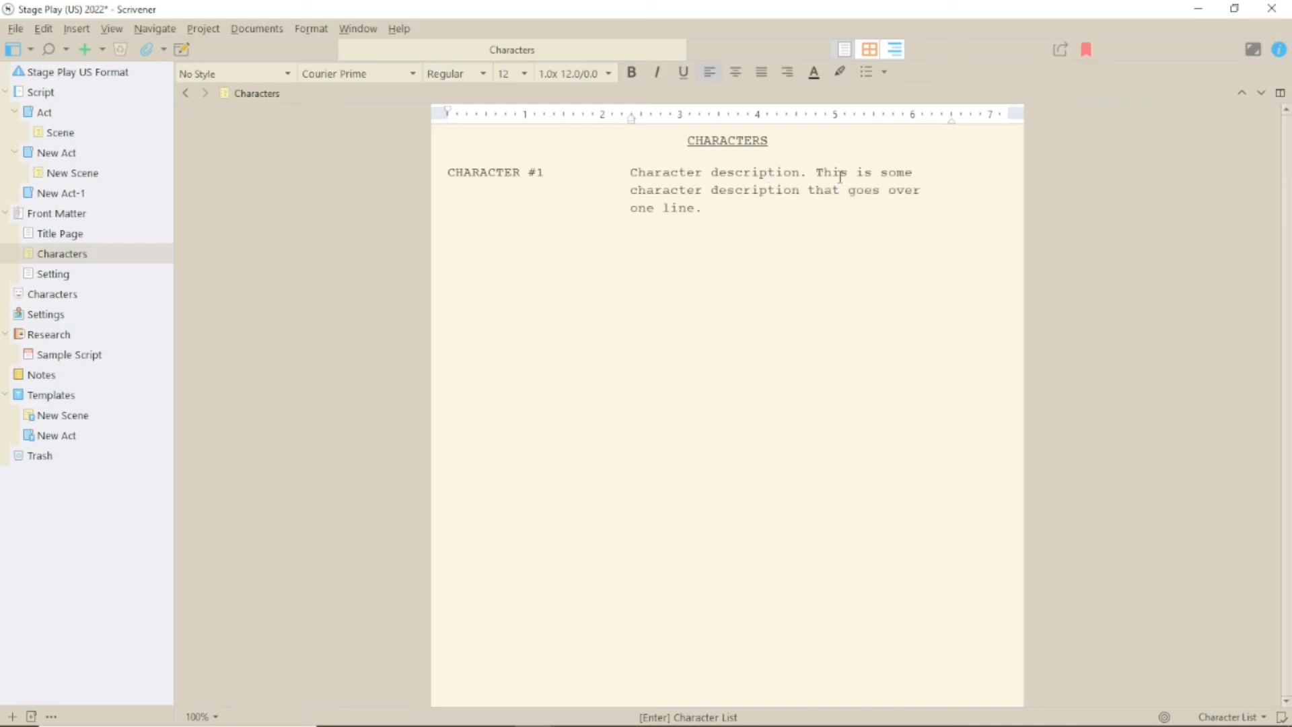
click(100, 276)
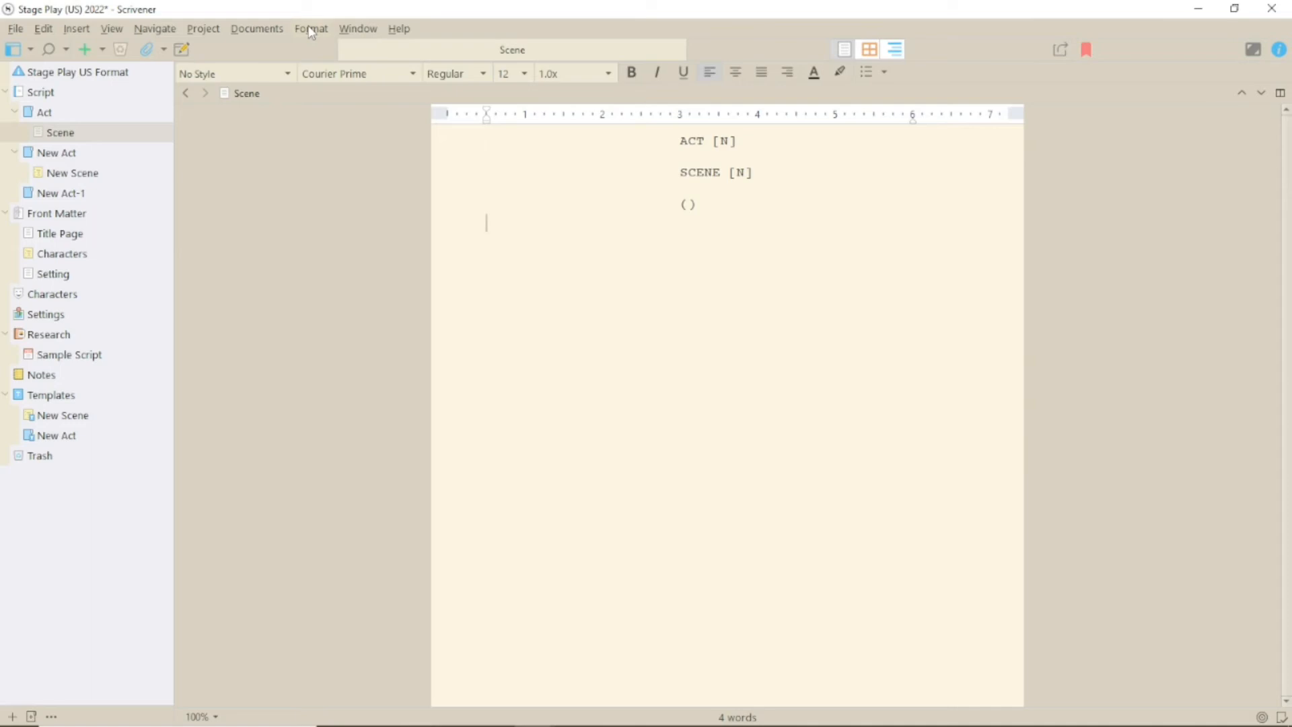
Turn on stage play script mode and make the new line a Character element
click(311, 31)
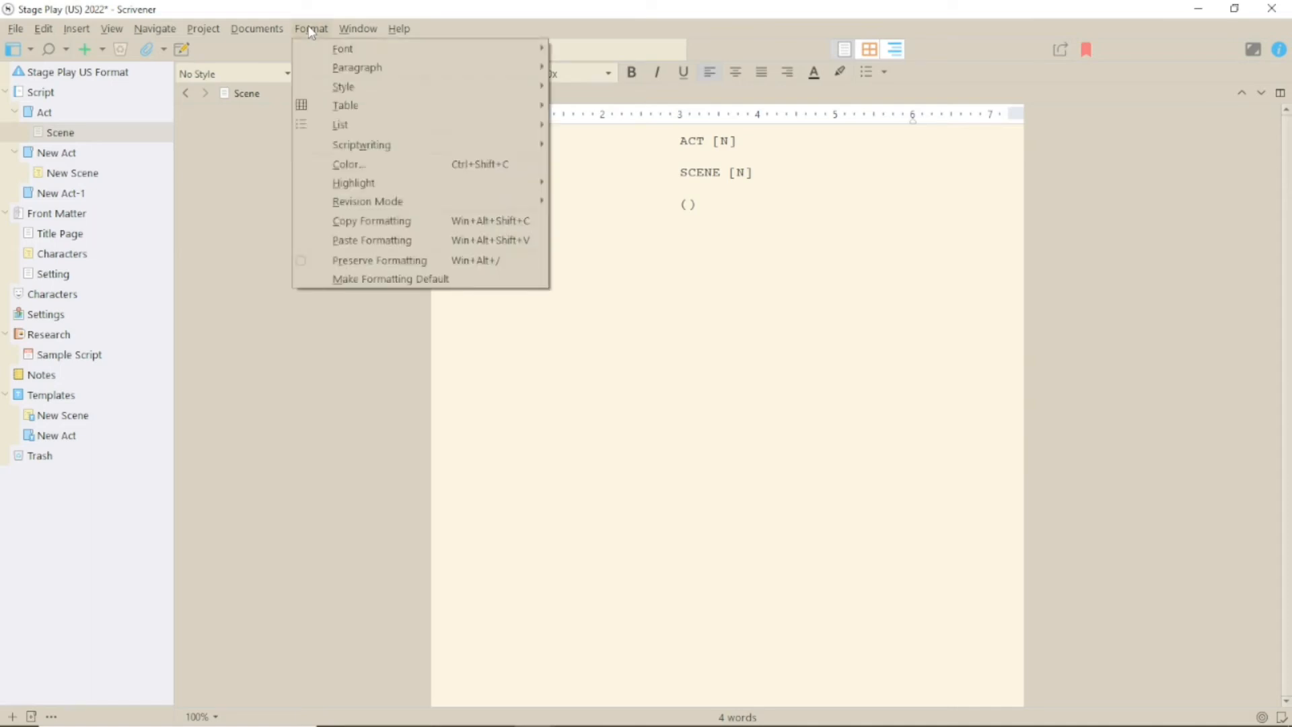
mouse_move(415, 154)
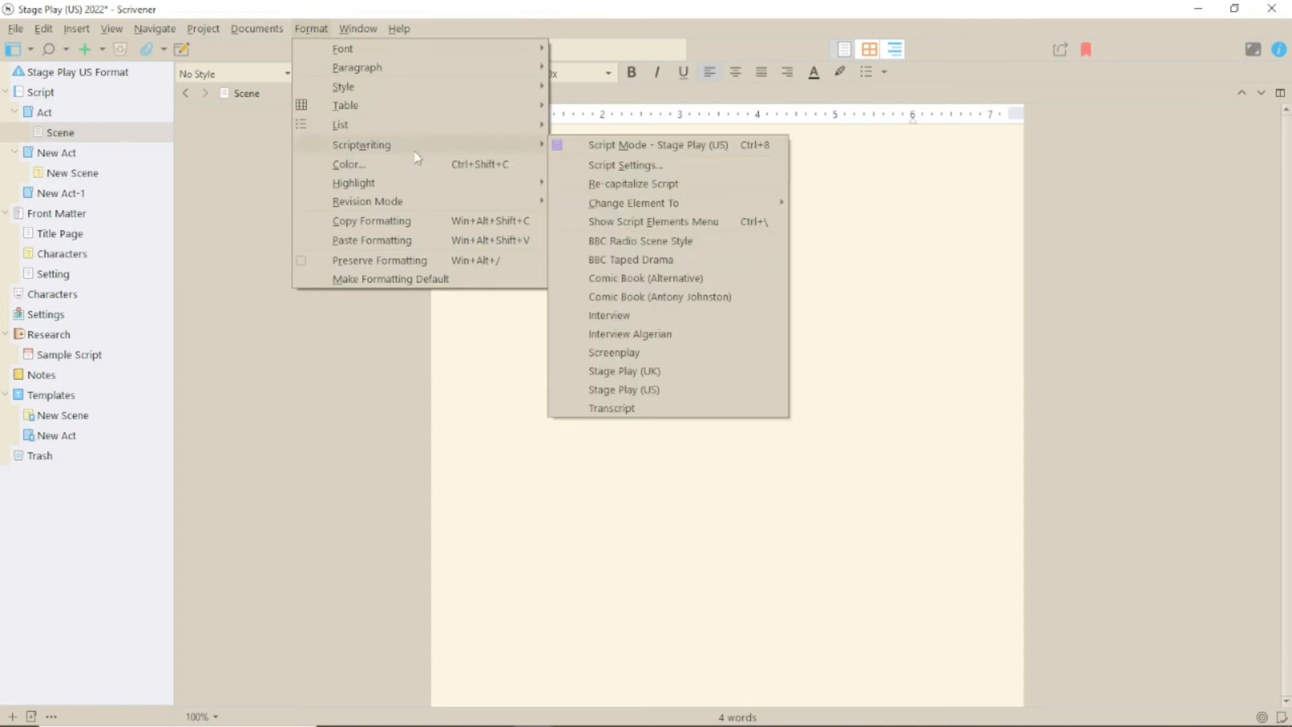
click(678, 145)
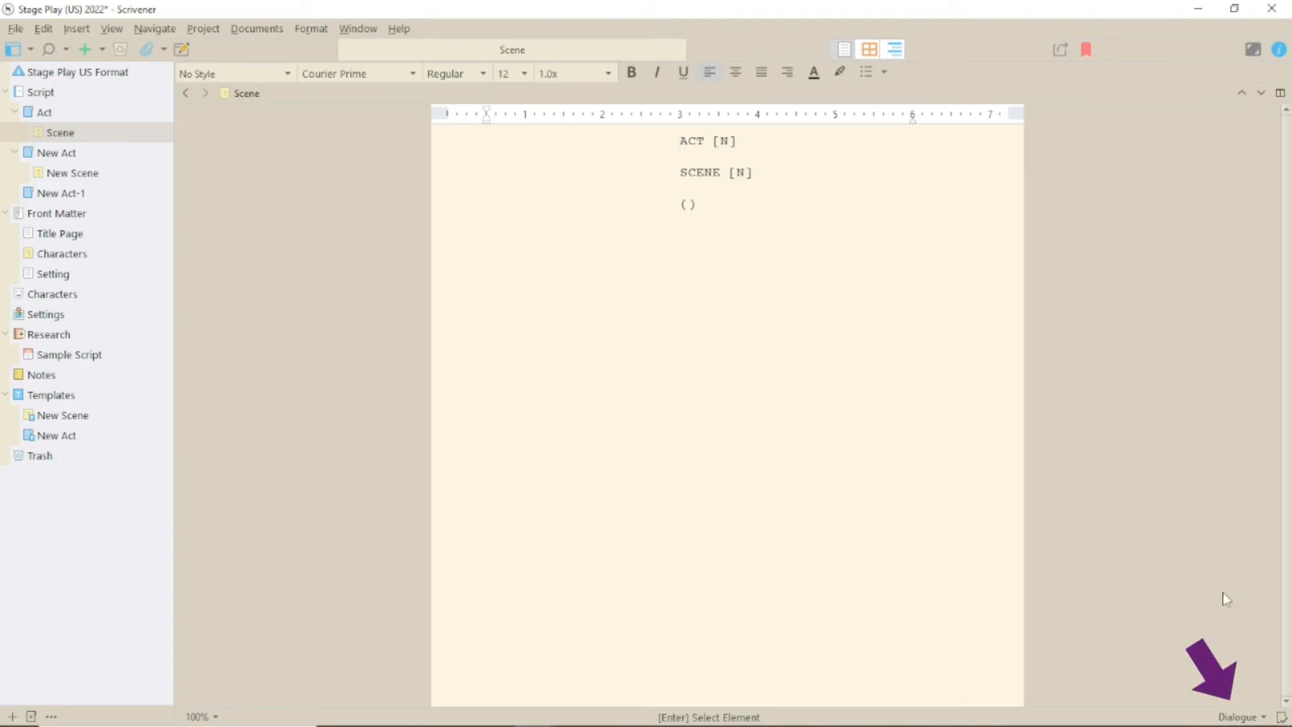
click(1263, 717)
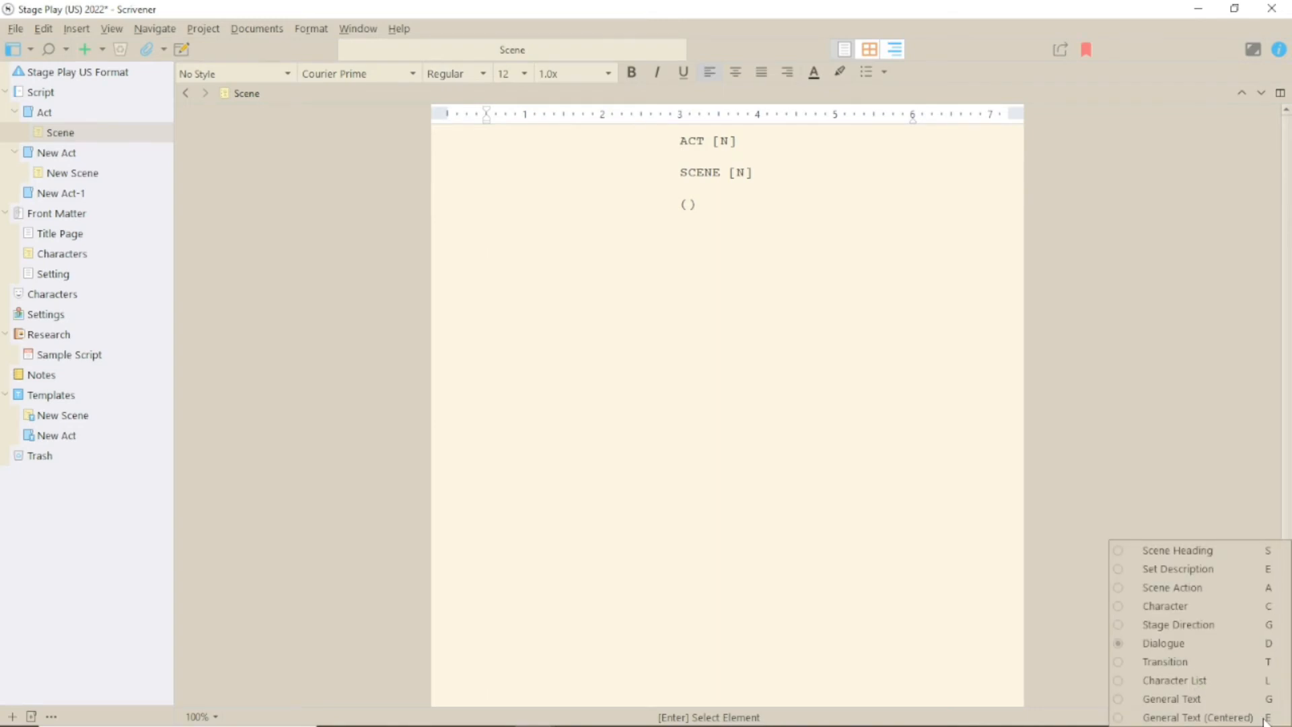
click(1187, 607)
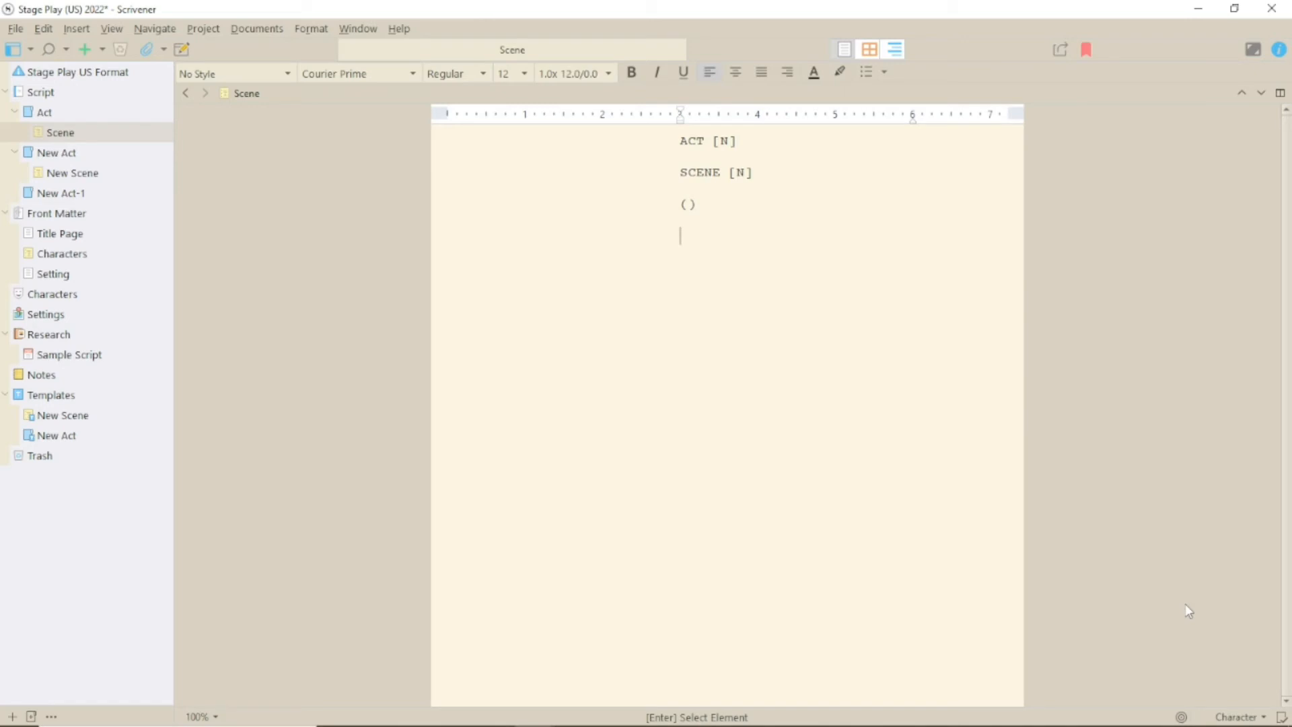
Leave an empty () set description line under SCENE [N], undoing the extra line
key(Return)
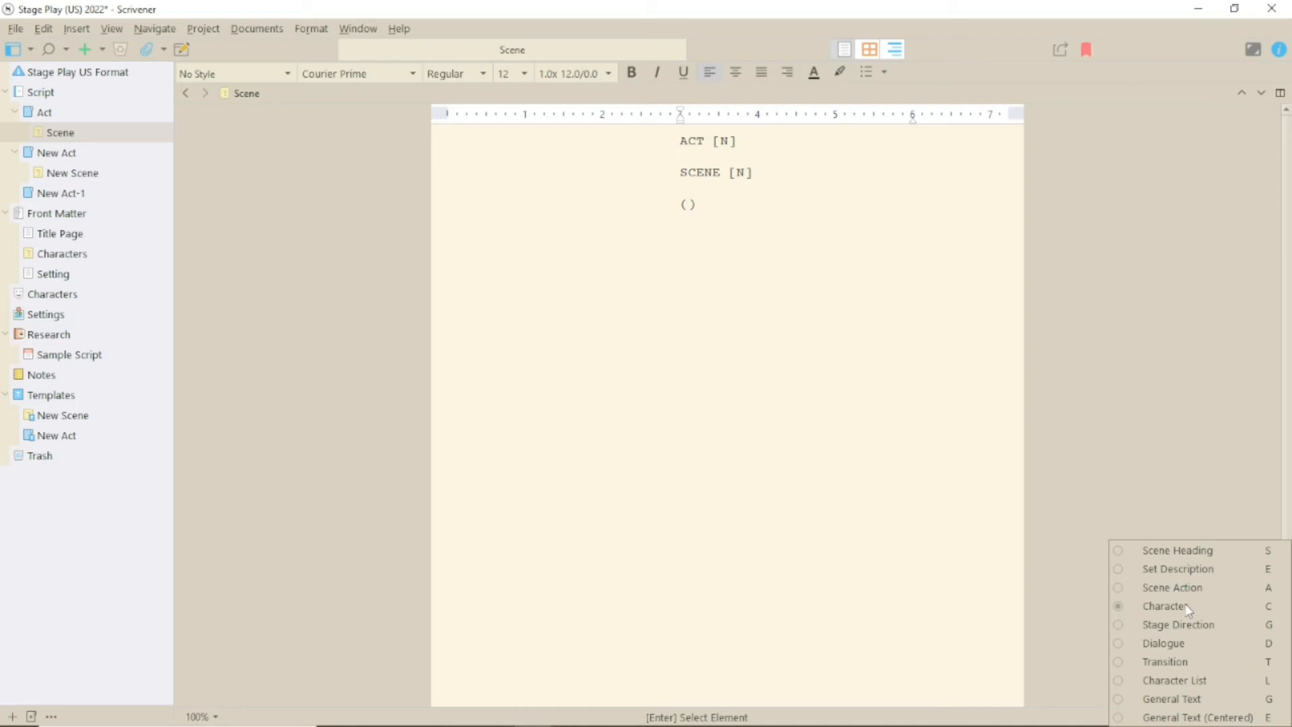
key(a)
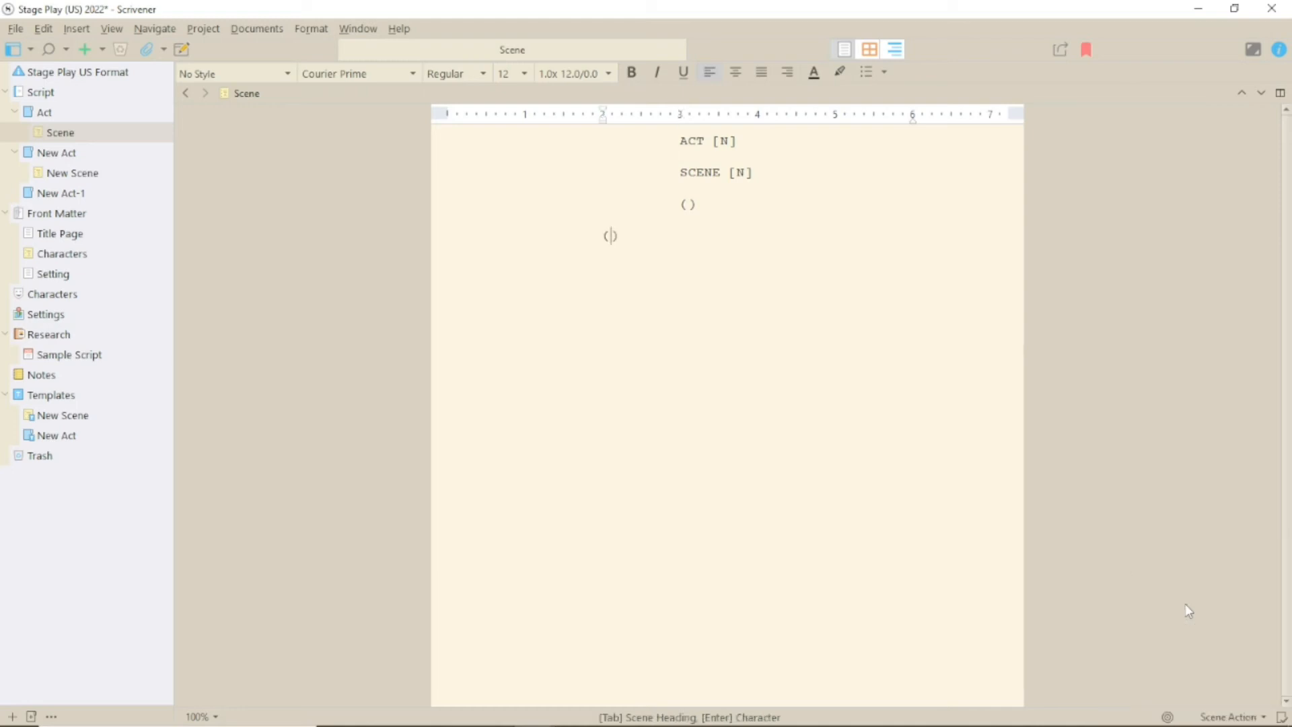
click(307, 28)
mouse_move(361, 141)
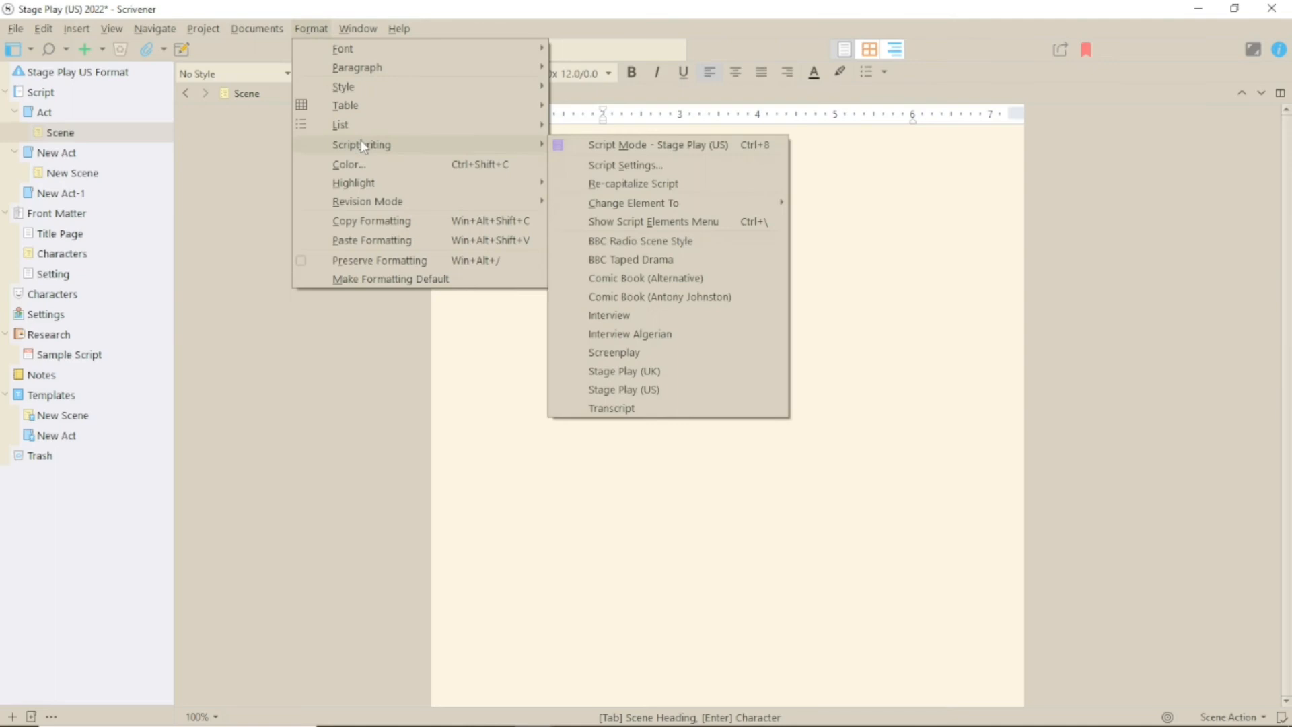
mouse_move(678, 205)
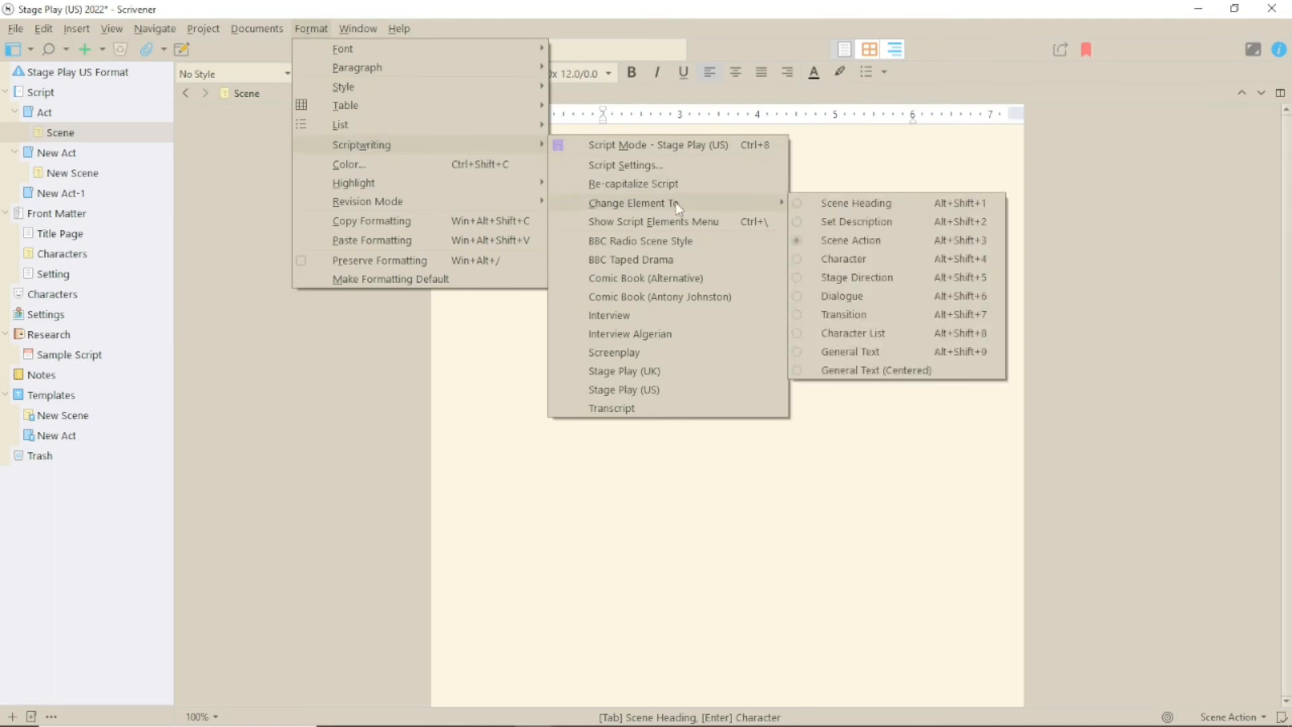
click(771, 545)
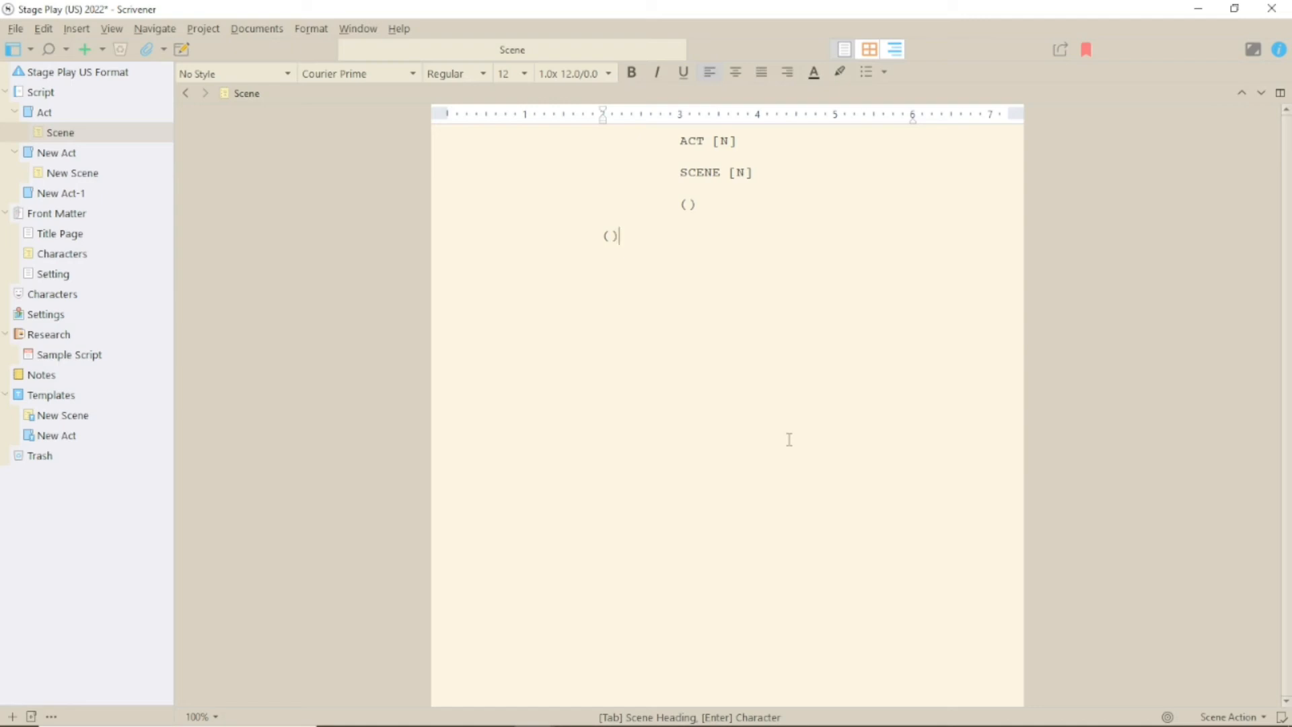
key(Return)
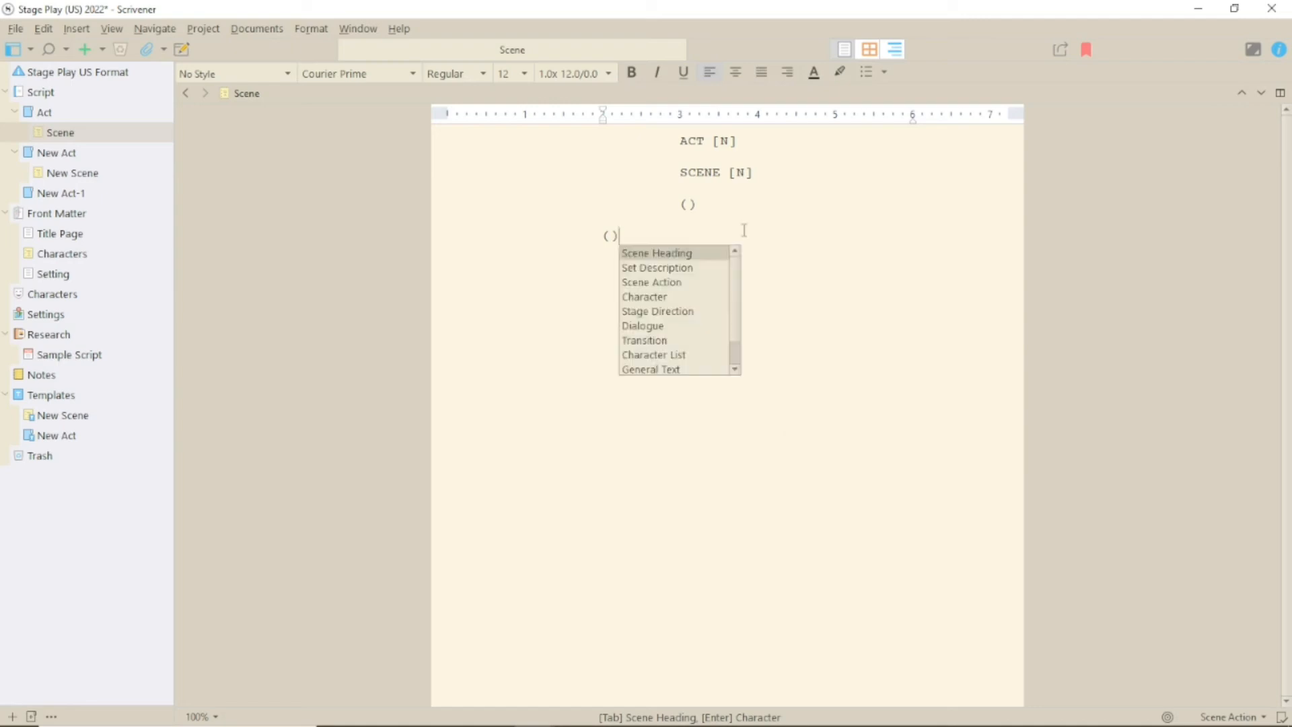
key(Down)
key(Down)
key(Down)
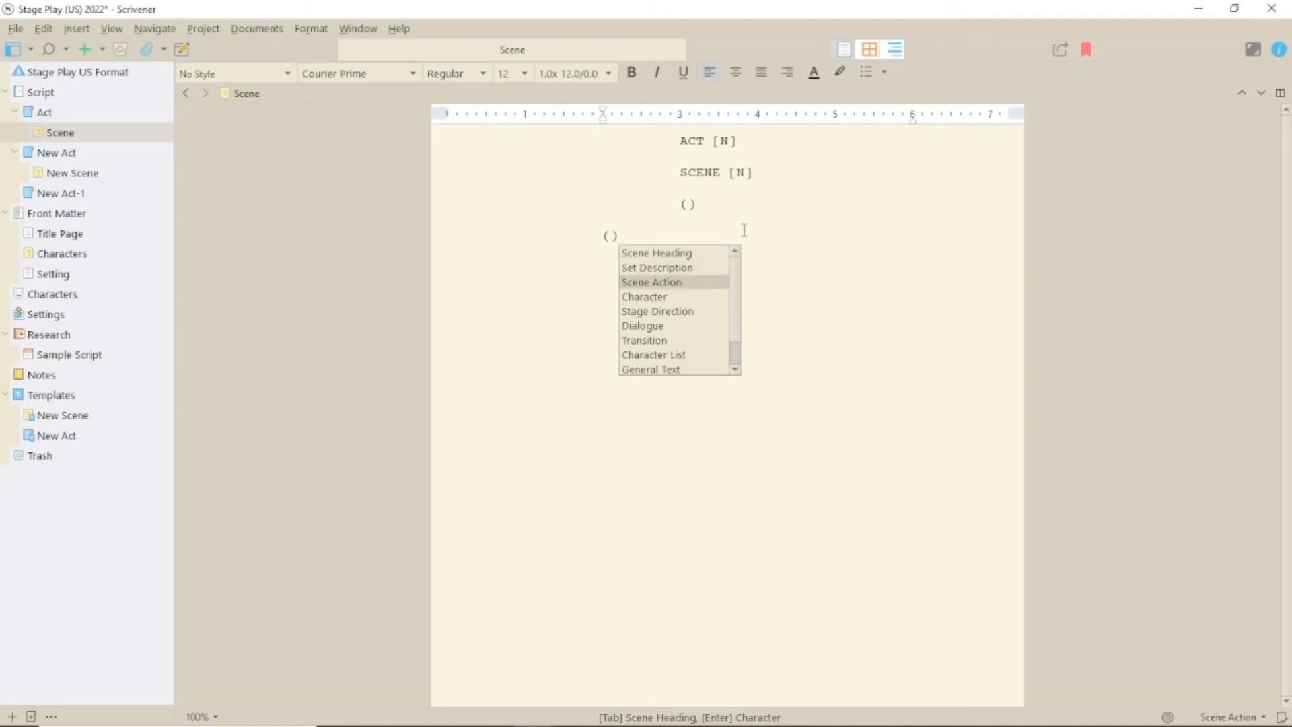
key(ctrl+z)
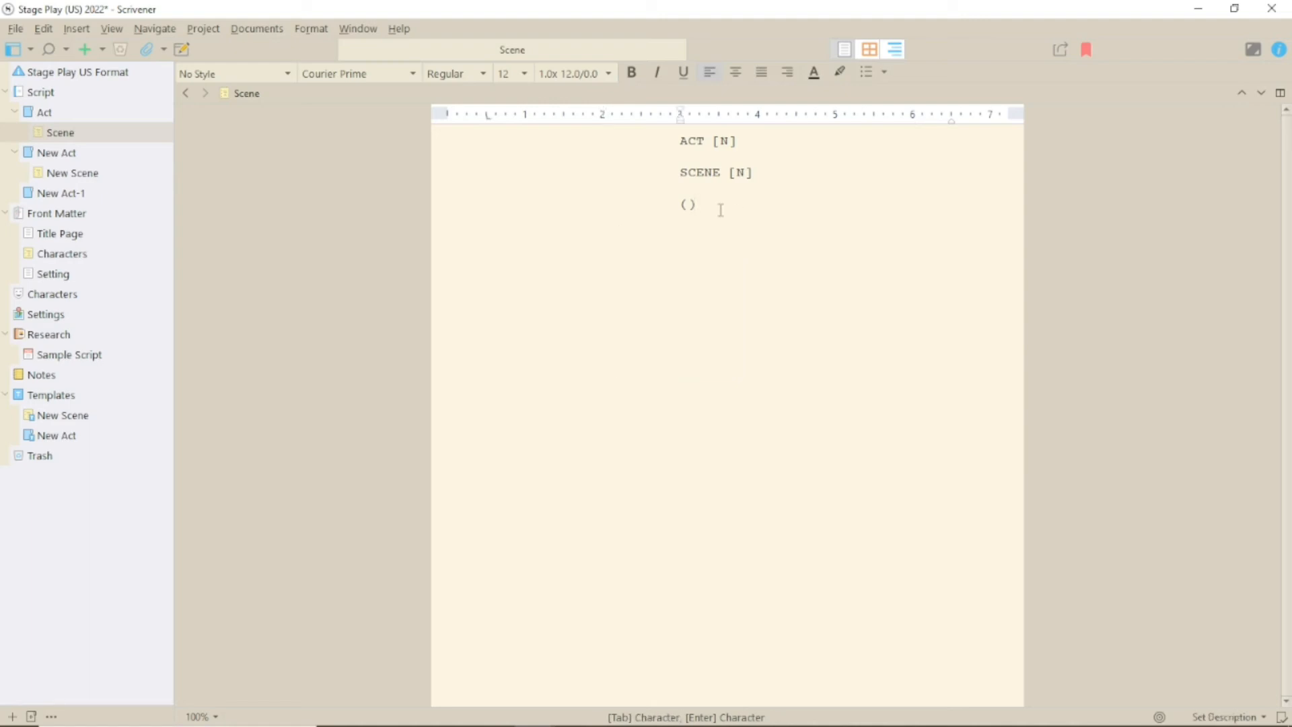
Write the set description and CHARACTER 1's line 'This is automatically dialogue next.'
click(688, 206)
text(This is the set description and is )
text(designed to wrap around)
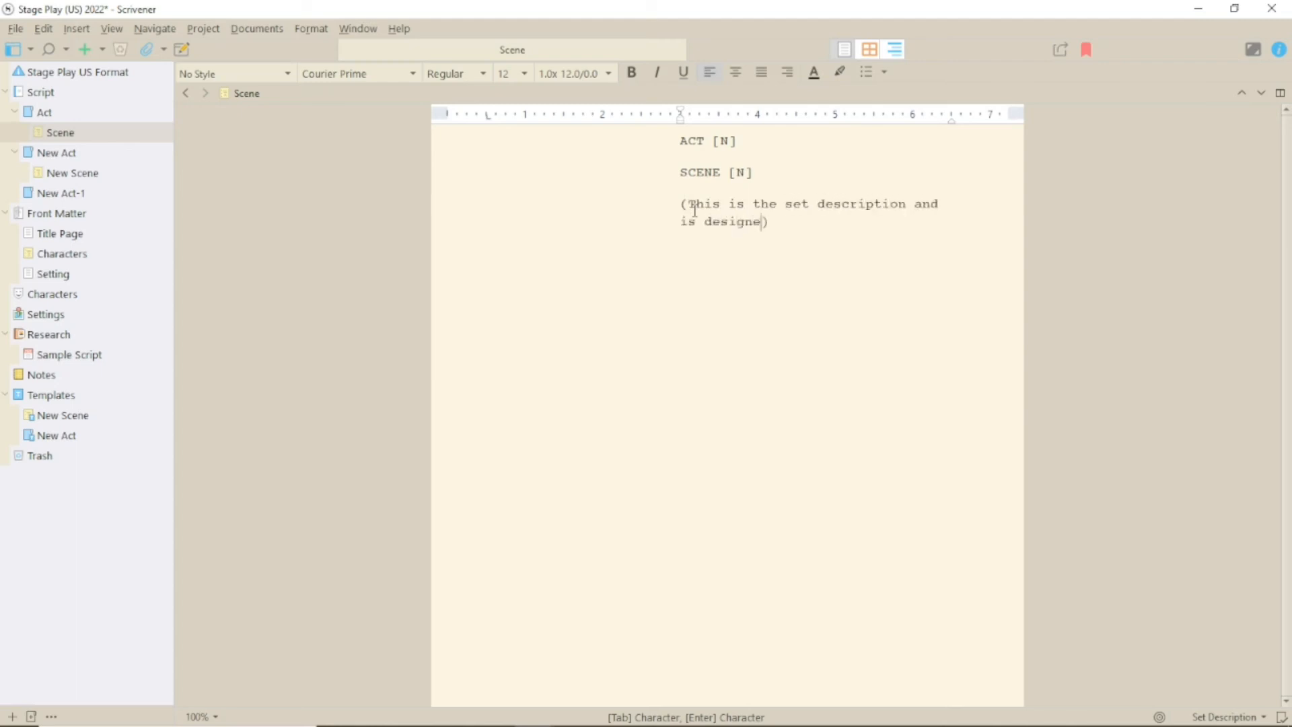
text(.)
key(Return)
text(CHARACT)
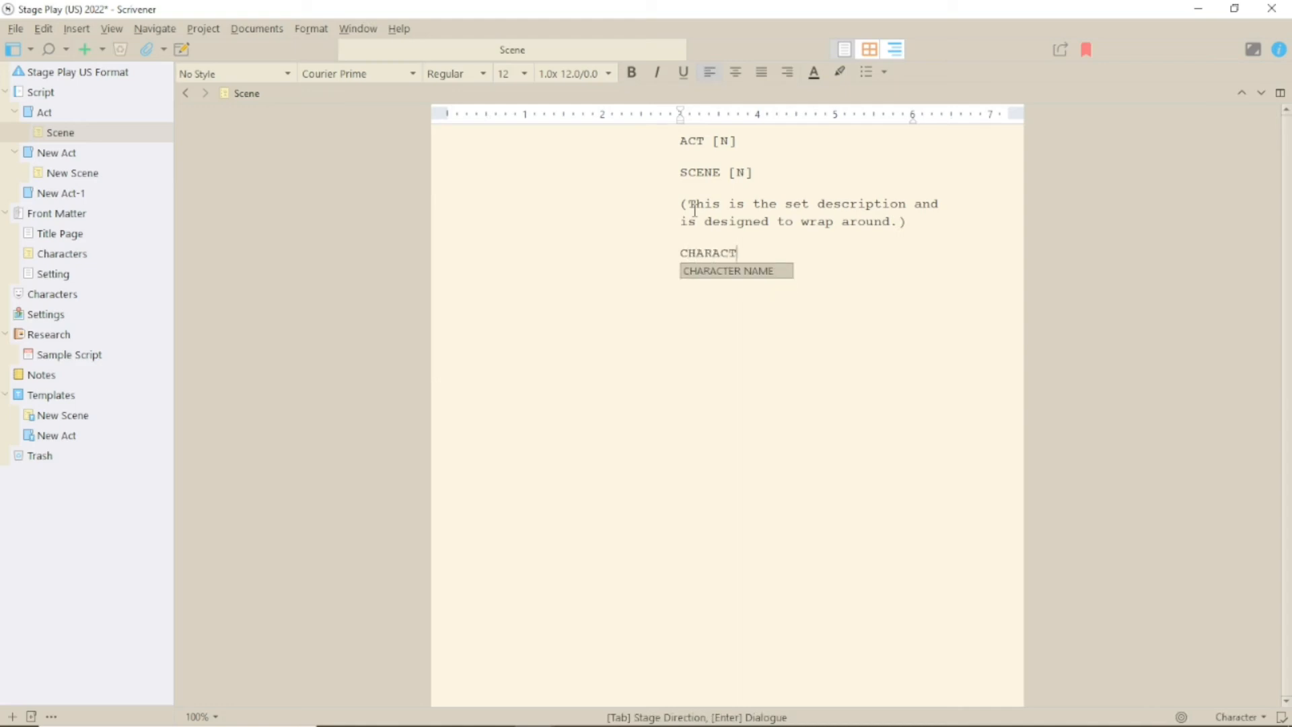
text(ER 1)
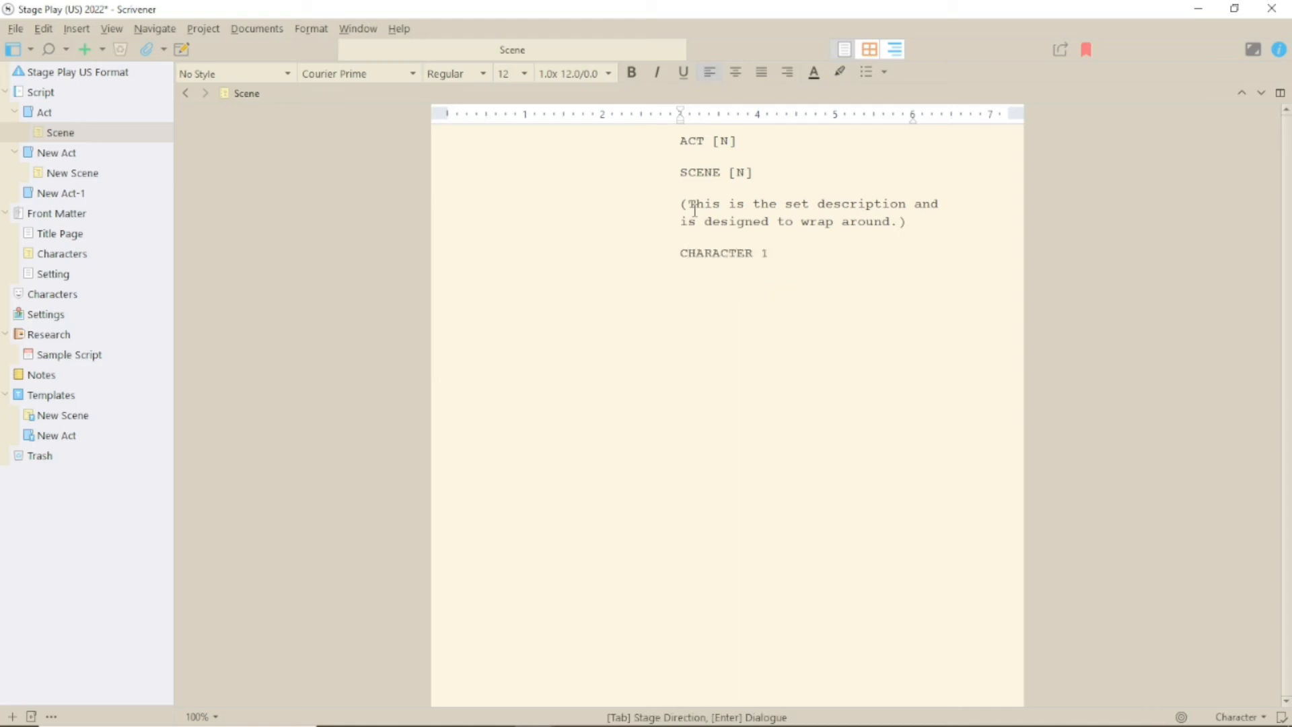
key(Return)
text(This is )
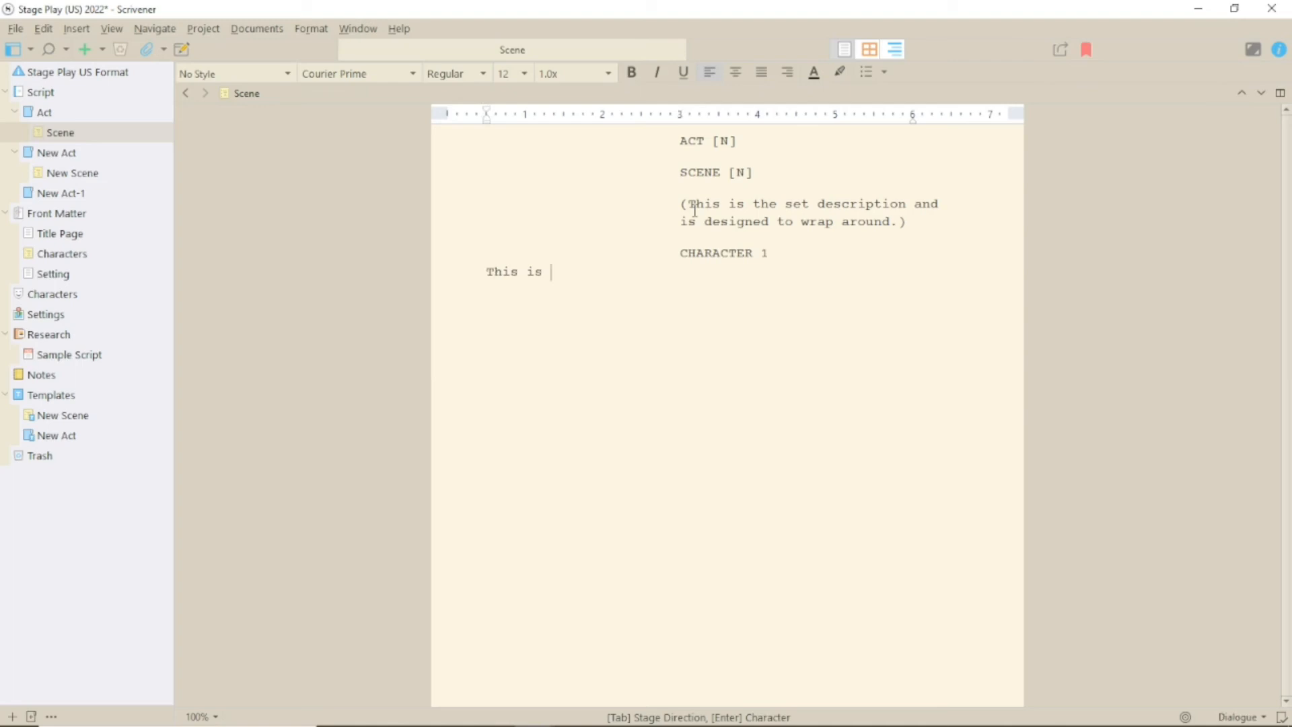
text(automatically dialogue next.)
Add NEXT CHARACTER saying 'More dialogue.' followed by the stage direction 'Turn right.'
key(Return)
text(NEXT CHARACTER)
key(Return)
text(More dialogue.)
key(Return)
key(Down)
key(Down)
key(Down)
Add another CHARACTER 1 cue from the name suggestions and bring up Compile
key(Down)
key(Return)
text(Turn right.)
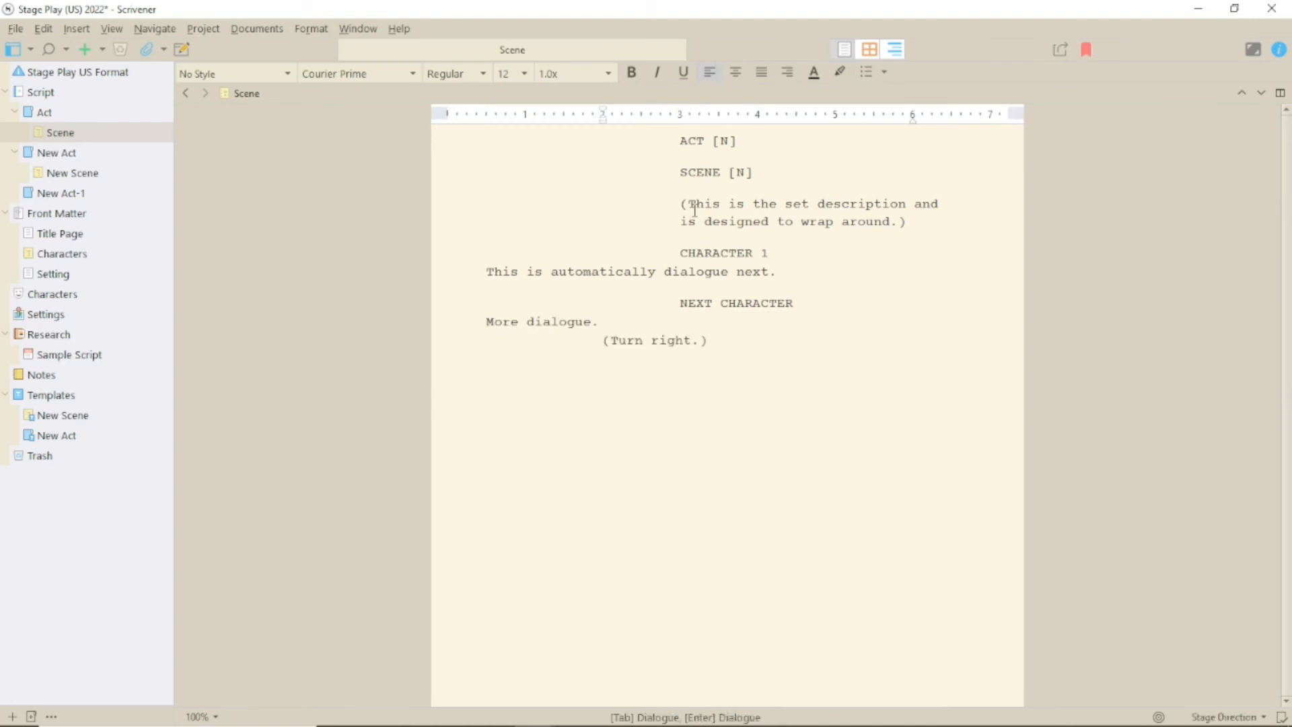
key(Return)
key(Return)
key(Down)
key(Down)
key(Down)
key(Return)
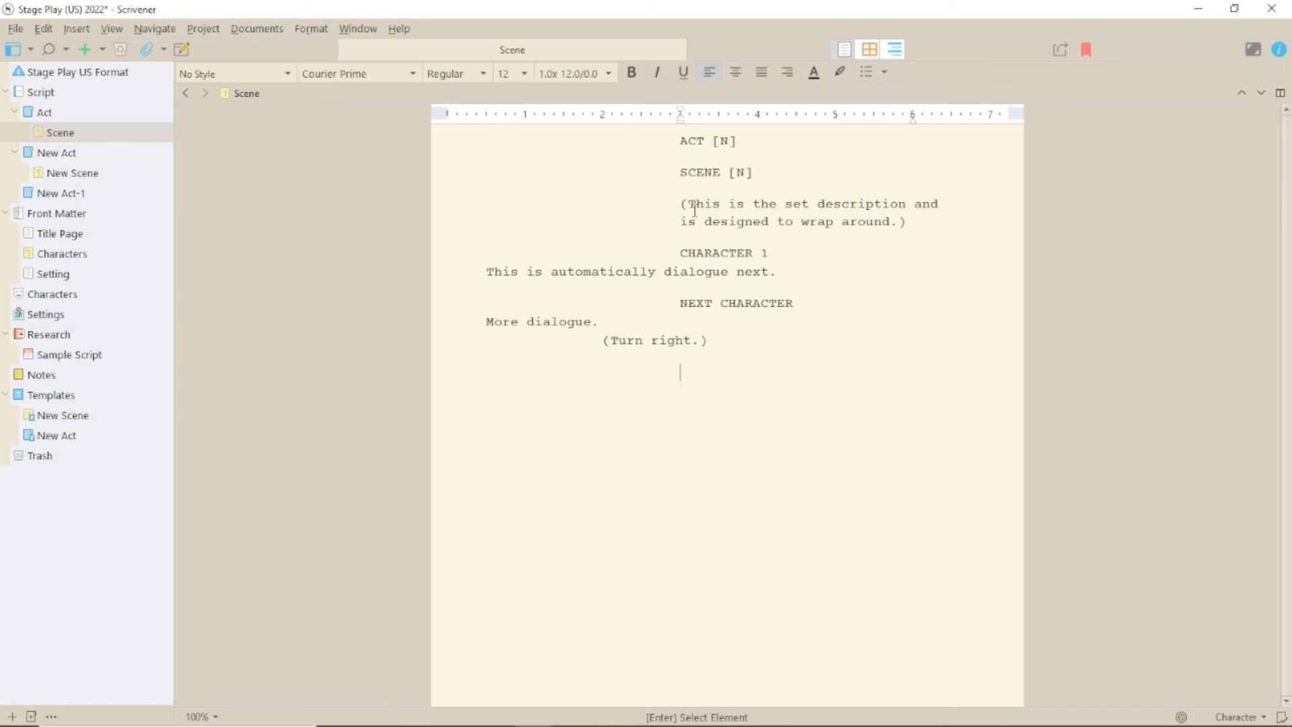
text(CH)
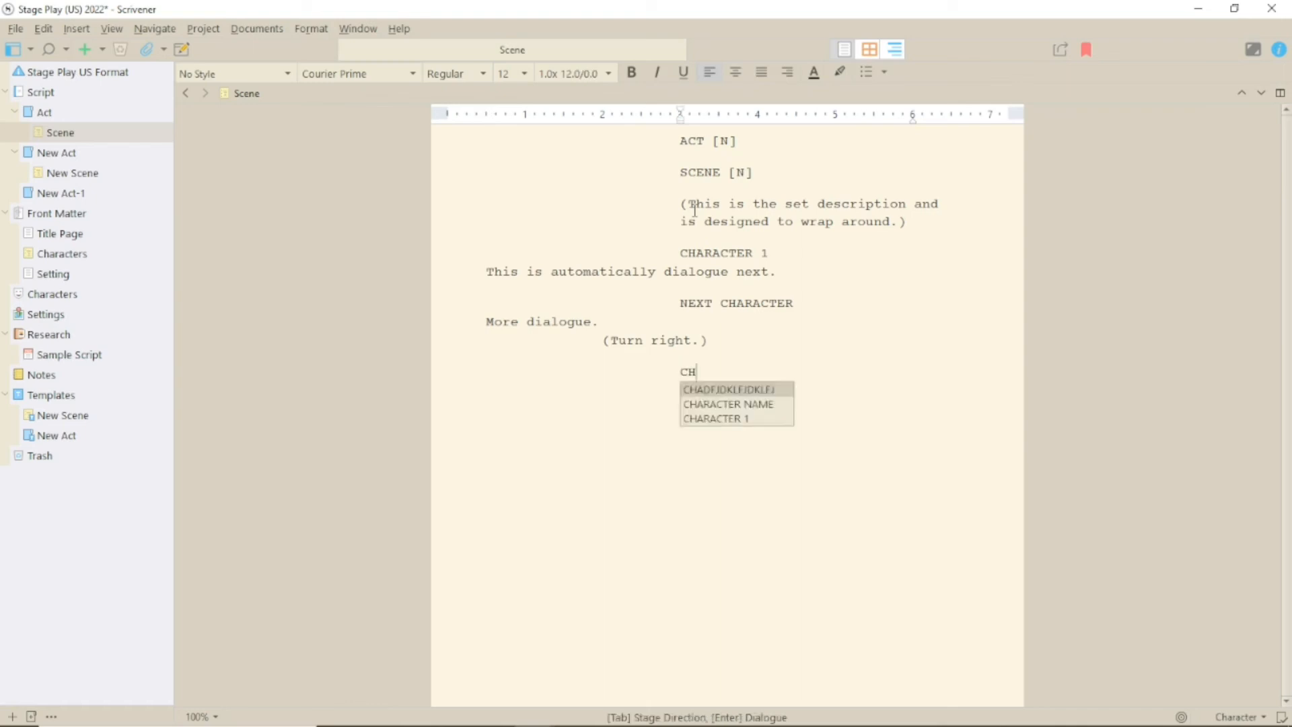
key(Down)
key(Down)
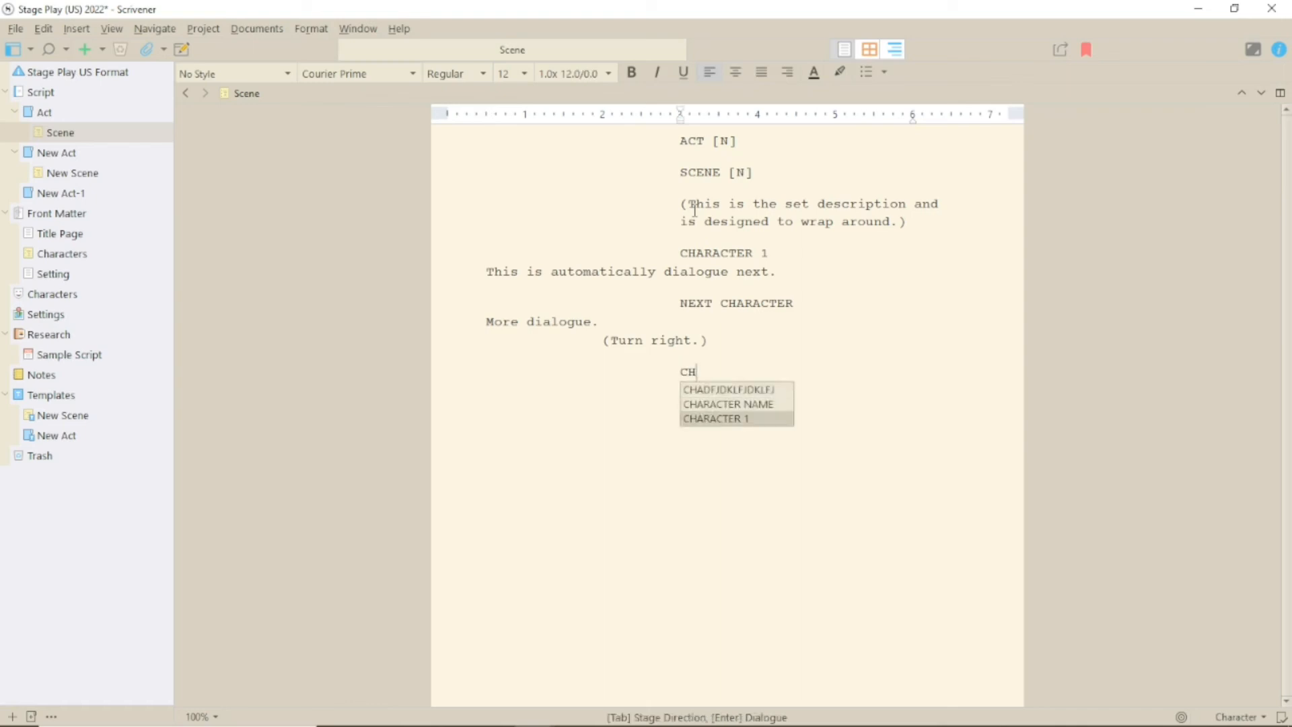
key(Return)
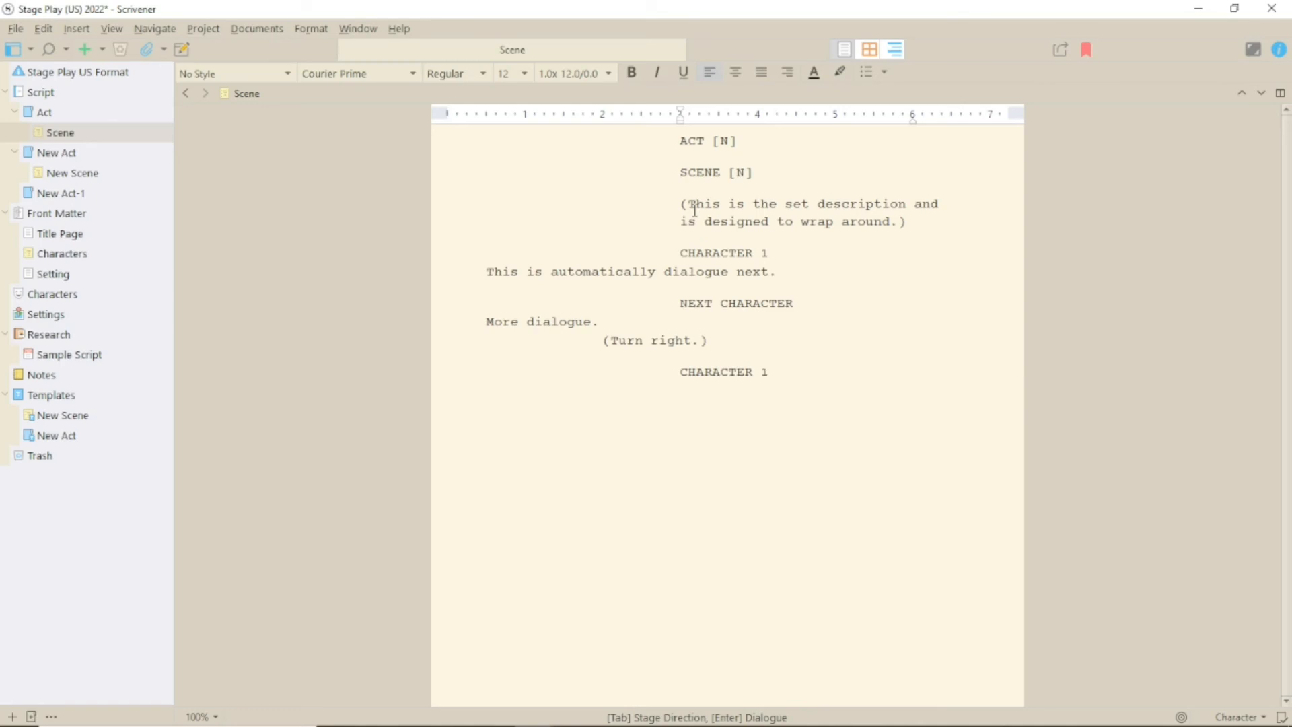
key(ctrl+shift+e)
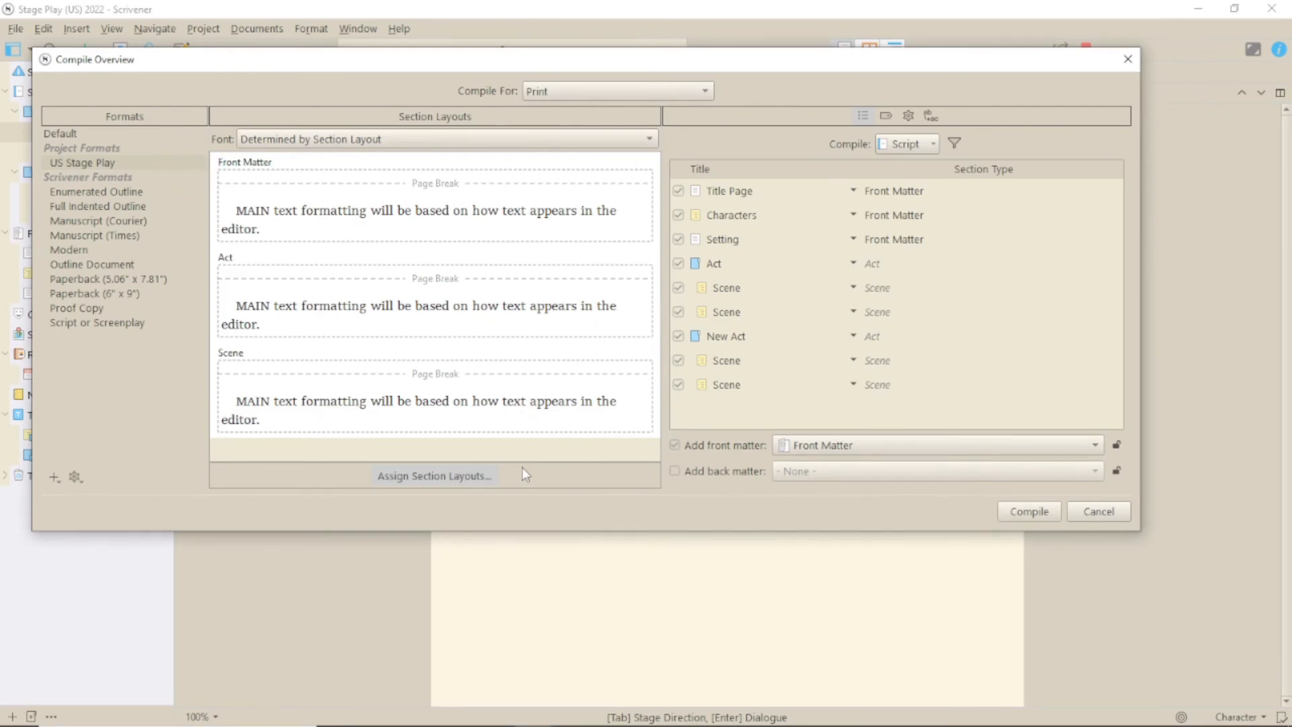
Set metadata title 'My Play', the author's forename and surname, and abbreviated title 'Play'
click(890, 116)
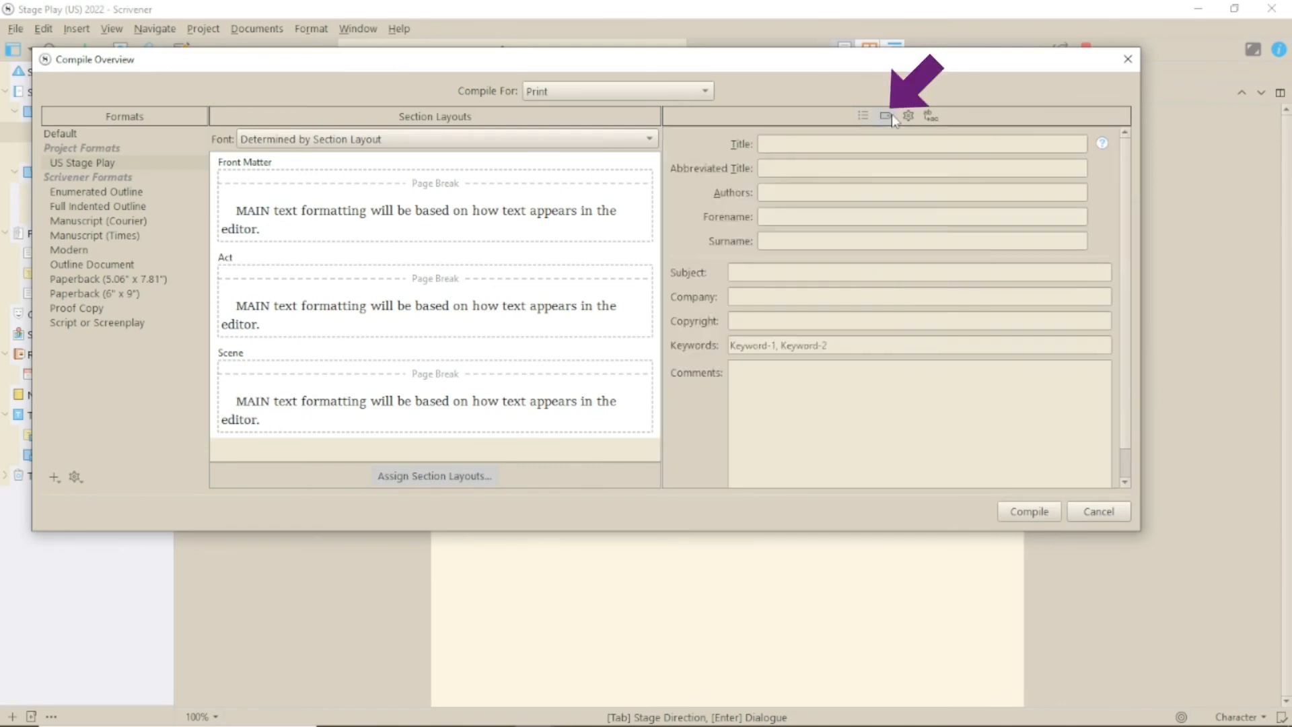
click(896, 148)
text(My Play)
click(801, 215)
text(Juliet)
key(Tab)
text(Boyd)
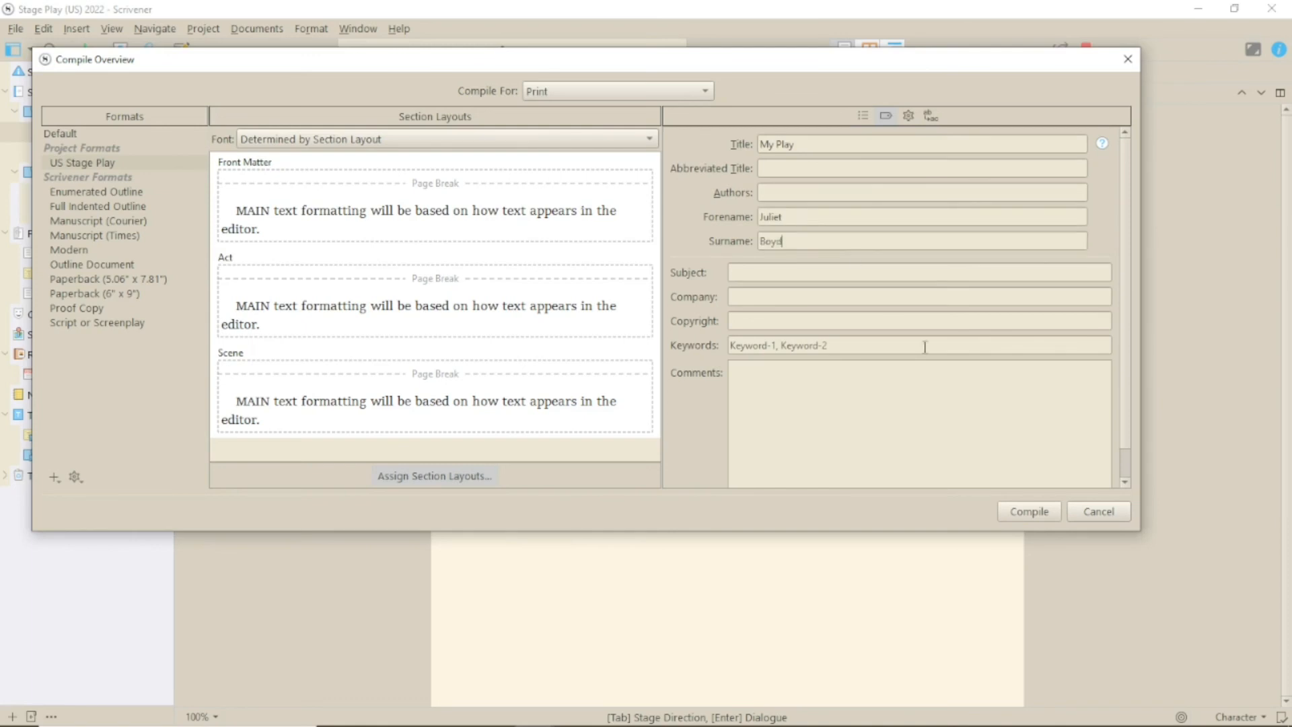
click(822, 169)
text(Play)
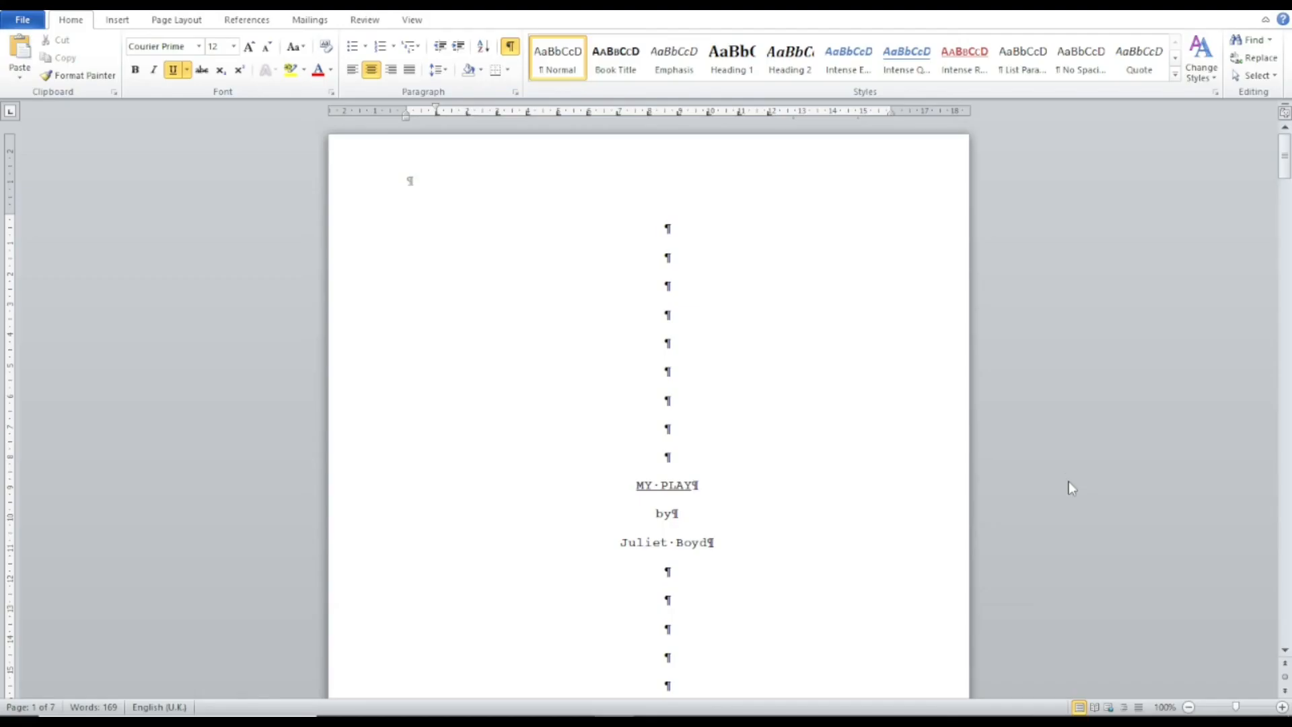
Scroll the compiled Word script from the MY PLAY title page to Act I Scene 1
scroll(1069, 481, down, 5)
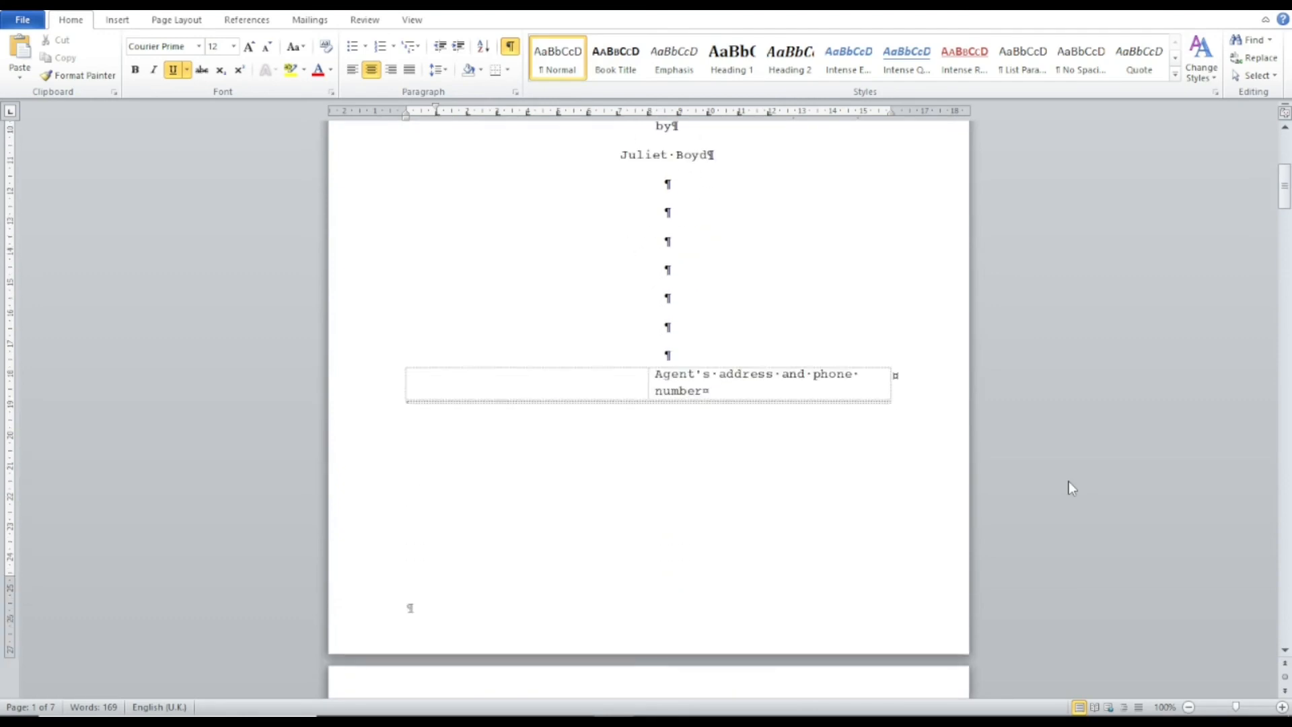
scroll(1069, 482, down, 4)
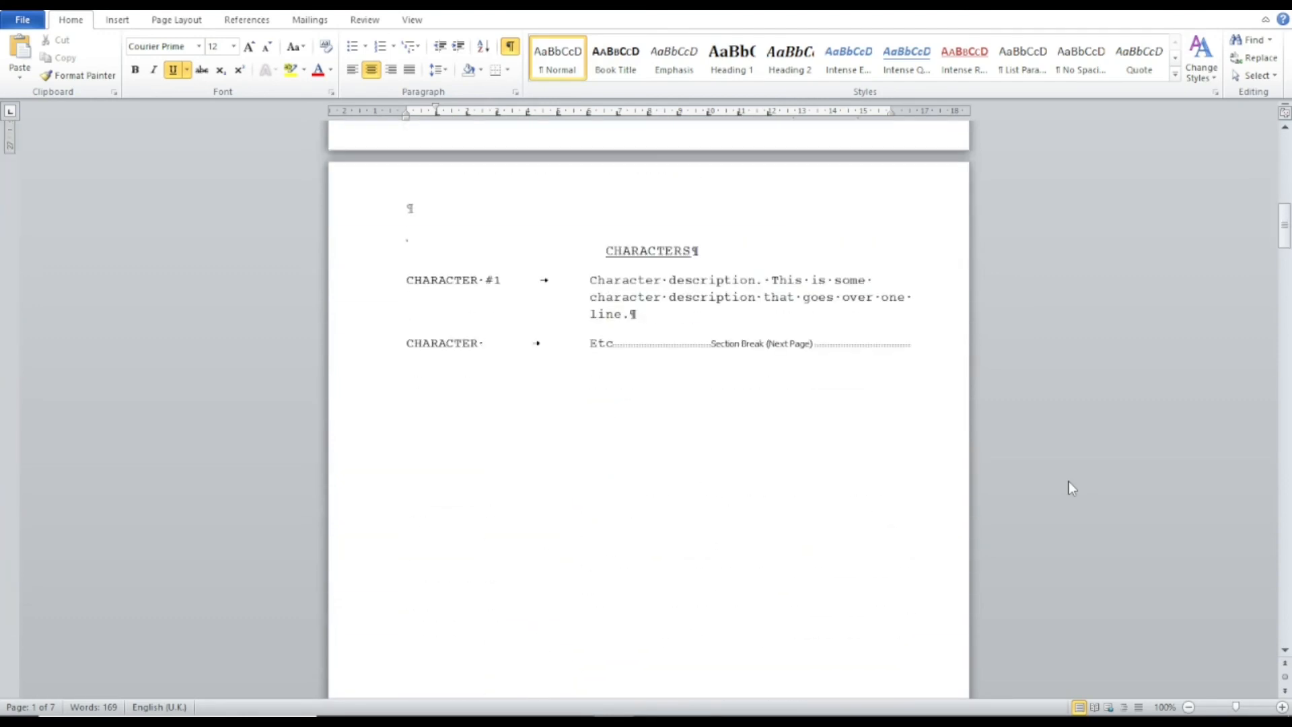
scroll(1070, 483, down, 9)
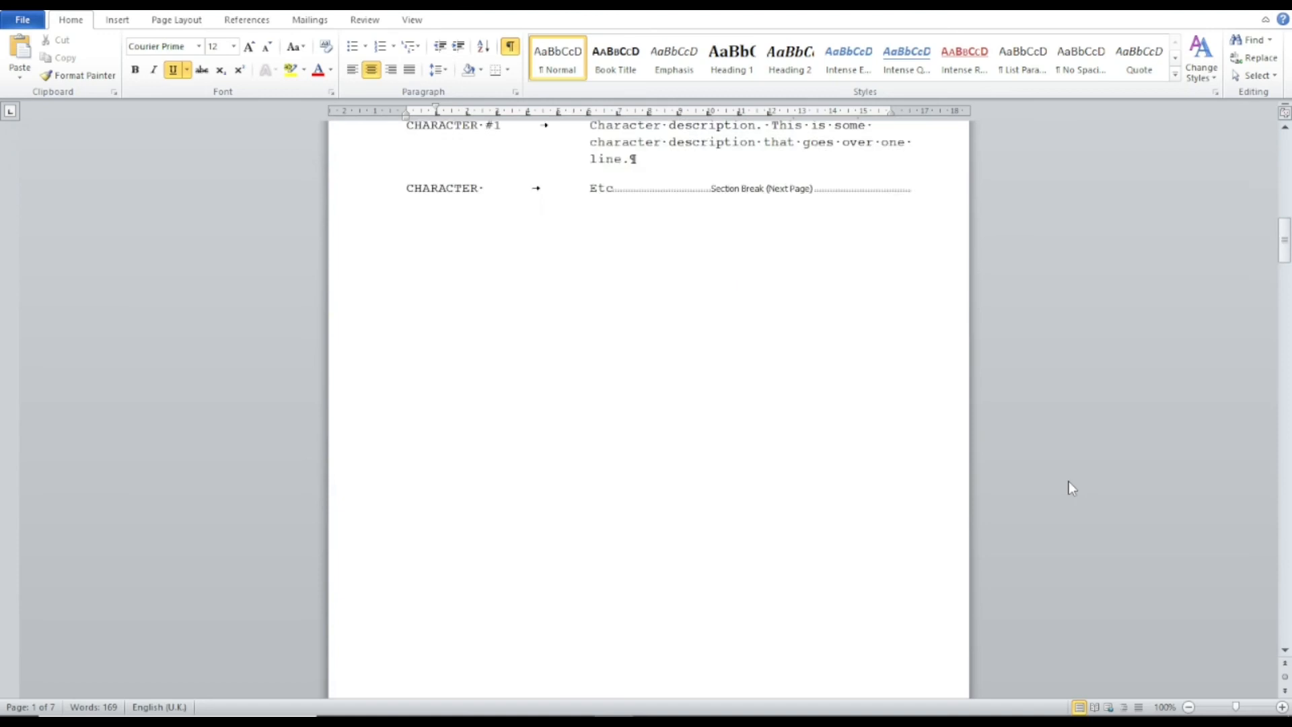
scroll(1069, 487, down, 1)
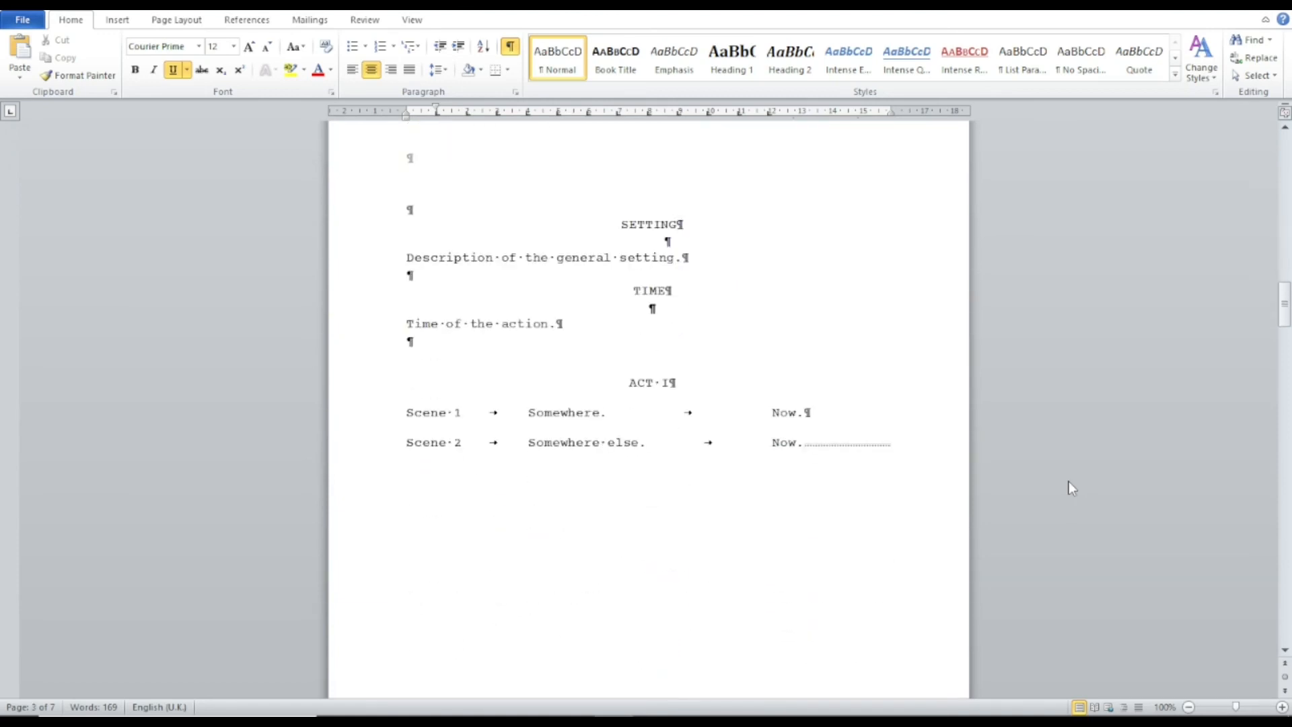
scroll(1069, 488, down, 8)
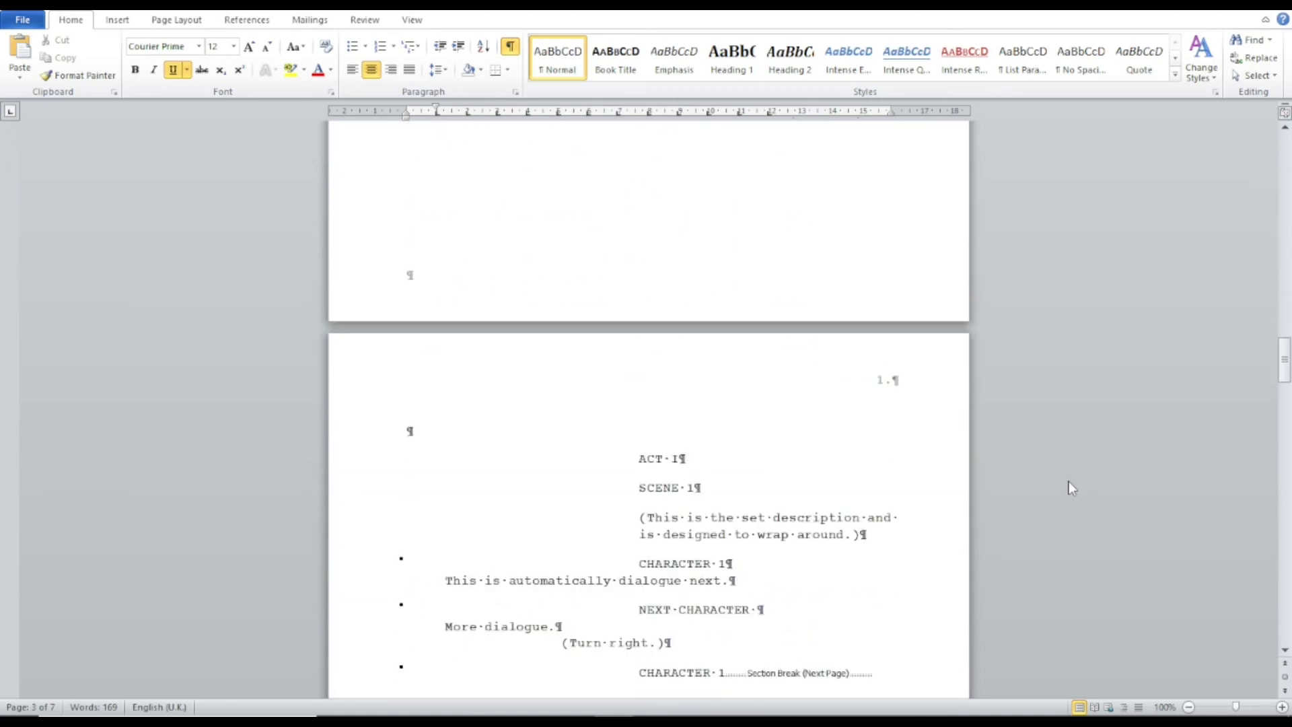
scroll(1072, 488, down, 3)
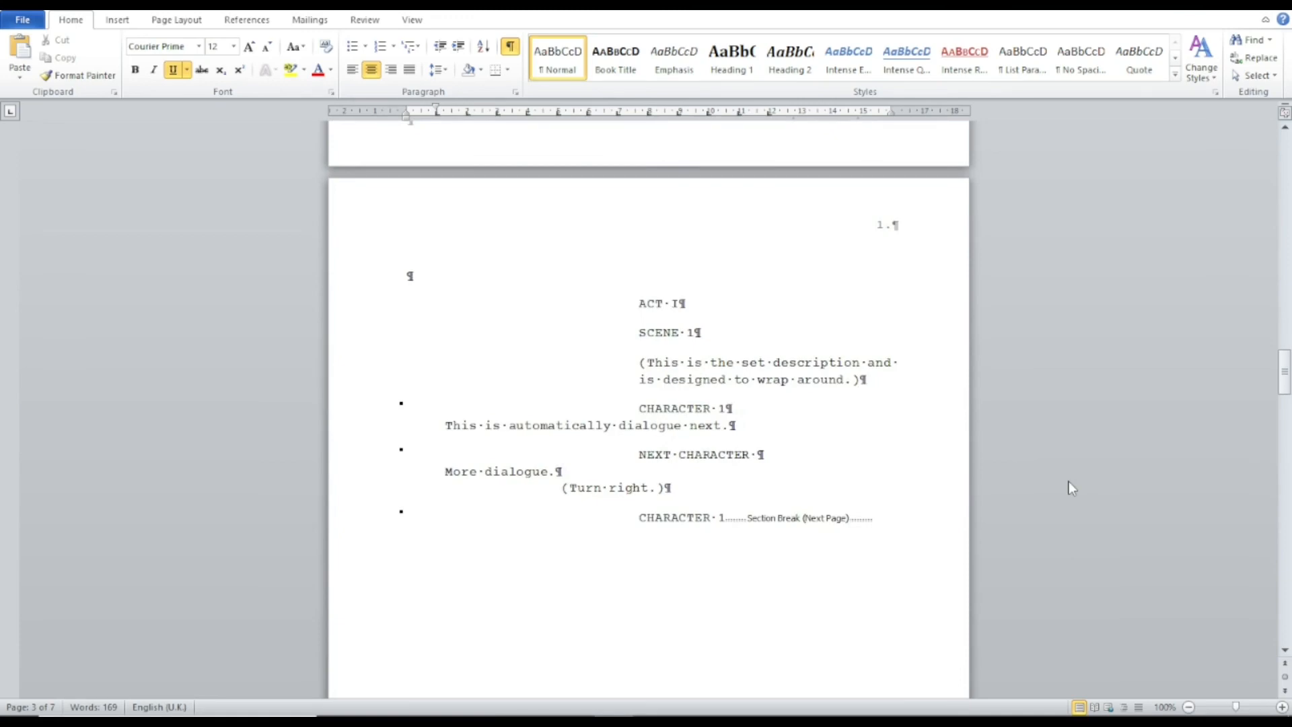